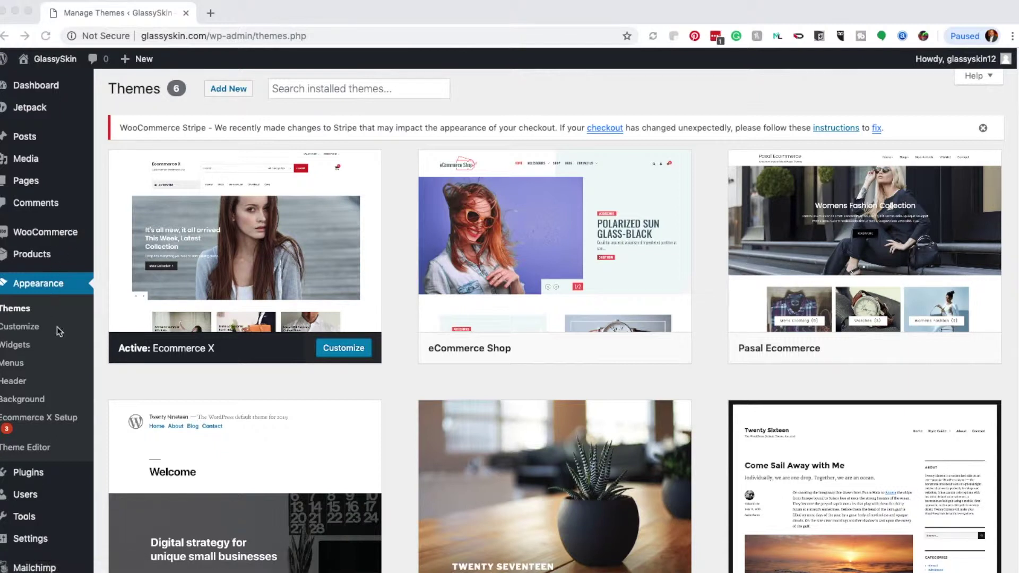
Search Add New plugins for 'woocommerce' and confirm WooCommerce and its Stripe Payment Gateway are Active
{"action": "mouse_move", "coordinate": [38, 477]}
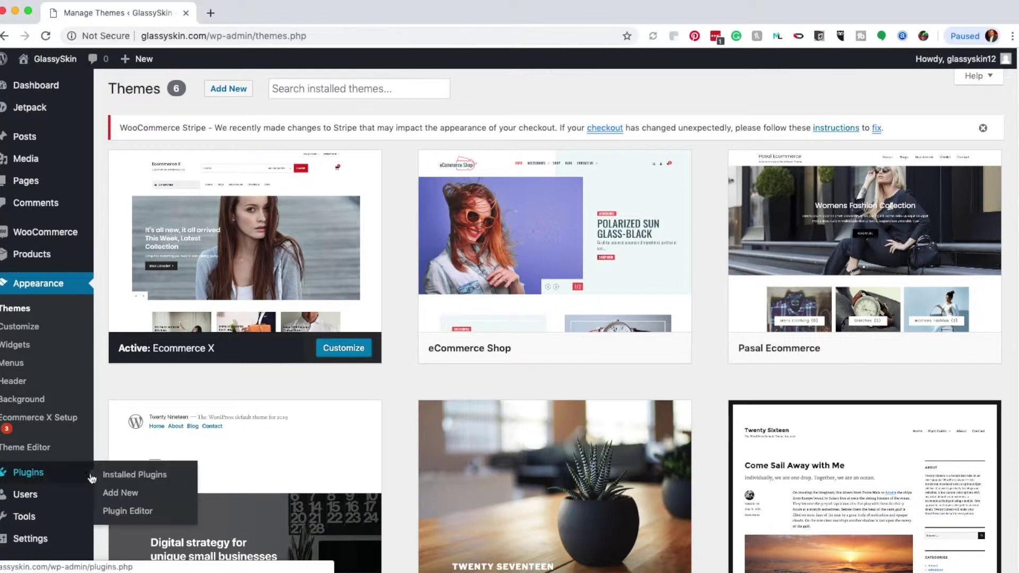
{"action": "left_click", "coordinate": [131, 494]}
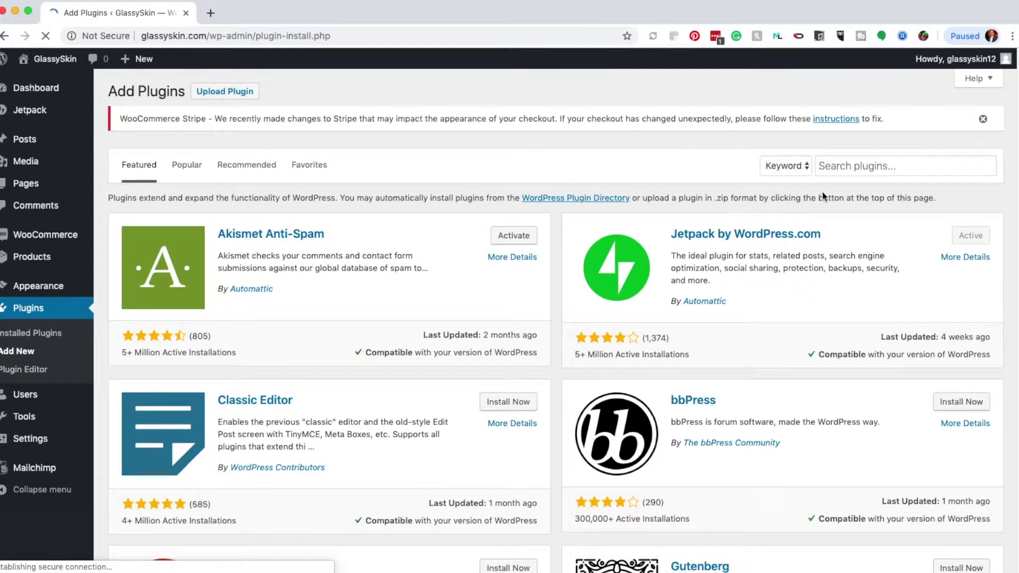
{"action": "left_click", "coordinate": [835, 168]}
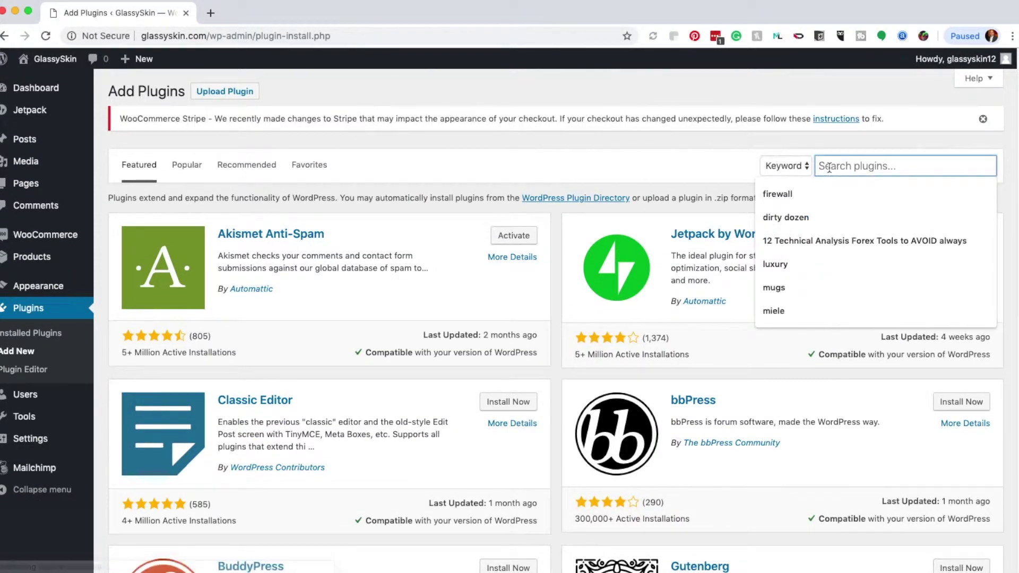
{"action": "type", "text": "Woocomm"}
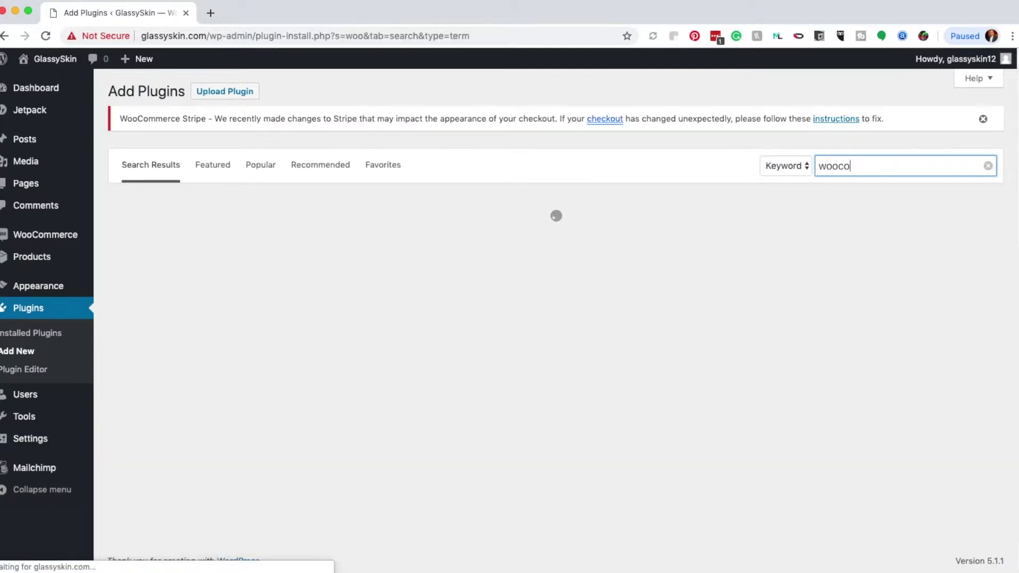
{"action": "key", "text": "BackSpace"}
{"action": "key", "text": "BackSpace"}
{"action": "key", "text": "BackSpace"}
{"action": "key", "text": "BackSpace"}
{"action": "key", "text": "BackSpace"}
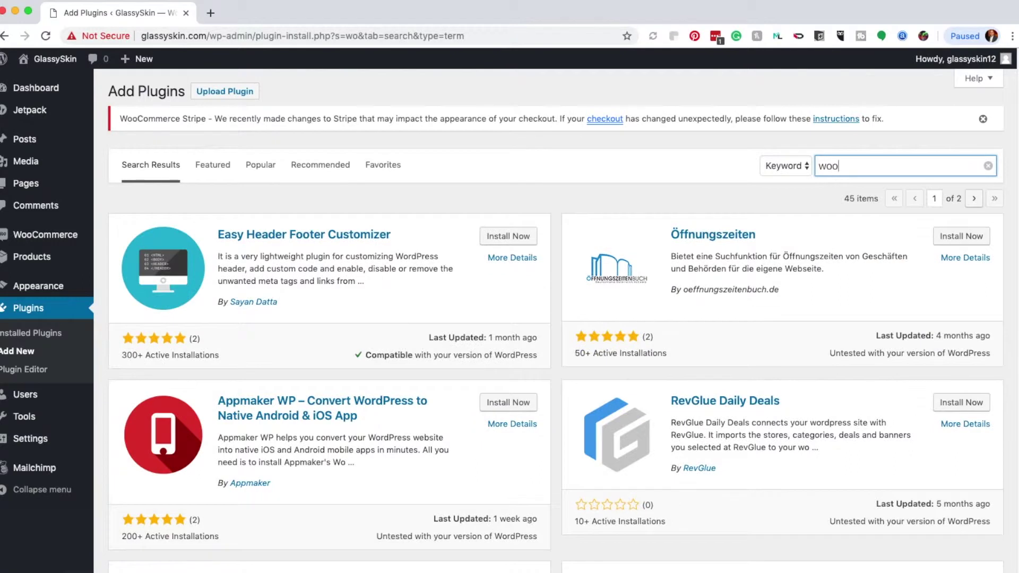
{"action": "type", "text": "ocommer"}
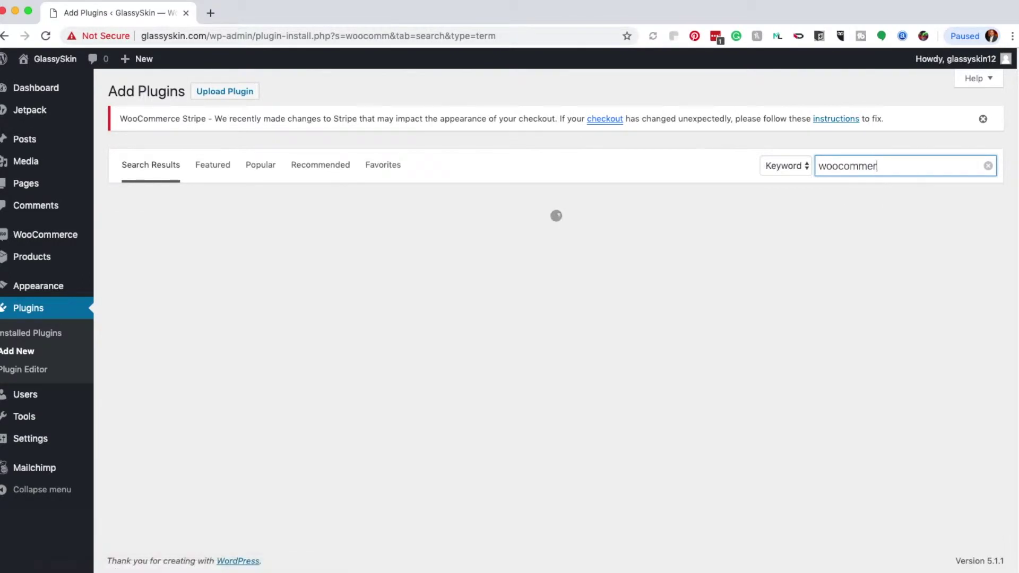
{"action": "type", "text": "ce"}
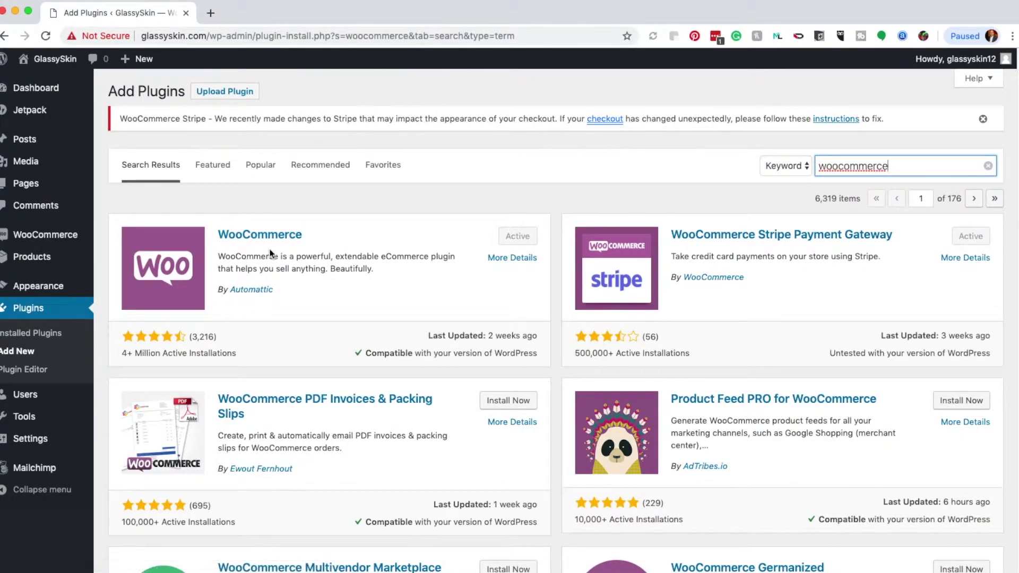
{"action": "scroll", "coordinate": [373, 323], "scroll_direction": "down", "scroll_amount": 3}
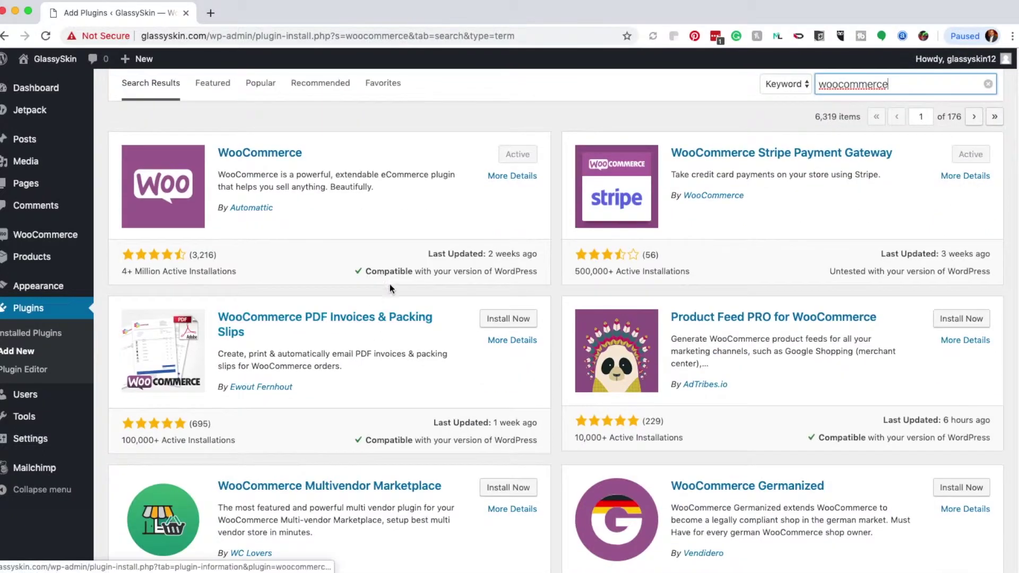
{"action": "scroll", "coordinate": [462, 267], "scroll_direction": "up", "scroll_amount": 3}
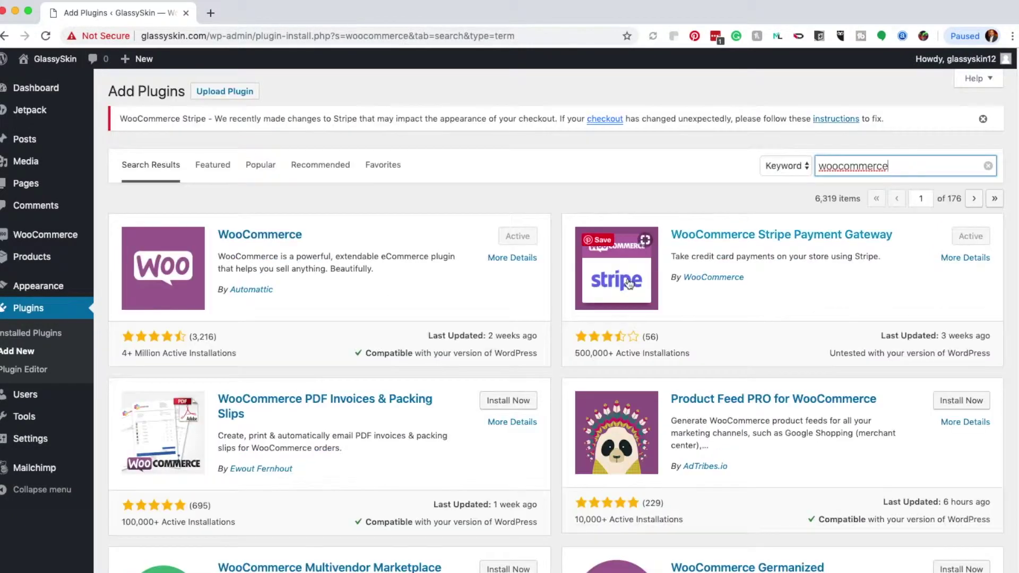
{"action": "scroll", "coordinate": [648, 278], "scroll_direction": "down", "scroll_amount": 4}
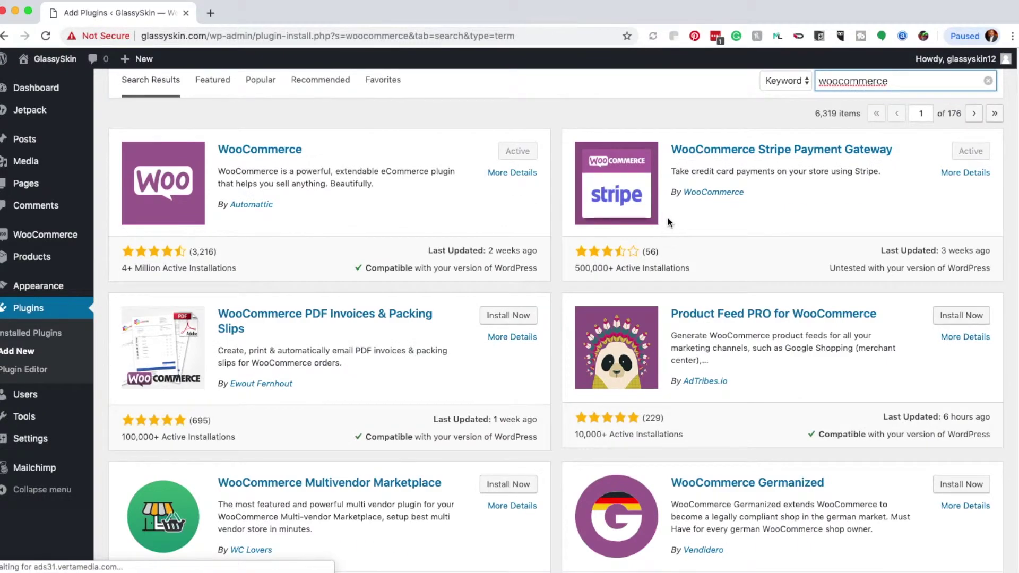
{"action": "scroll", "coordinate": [668, 218], "scroll_direction": "up", "scroll_amount": 4}
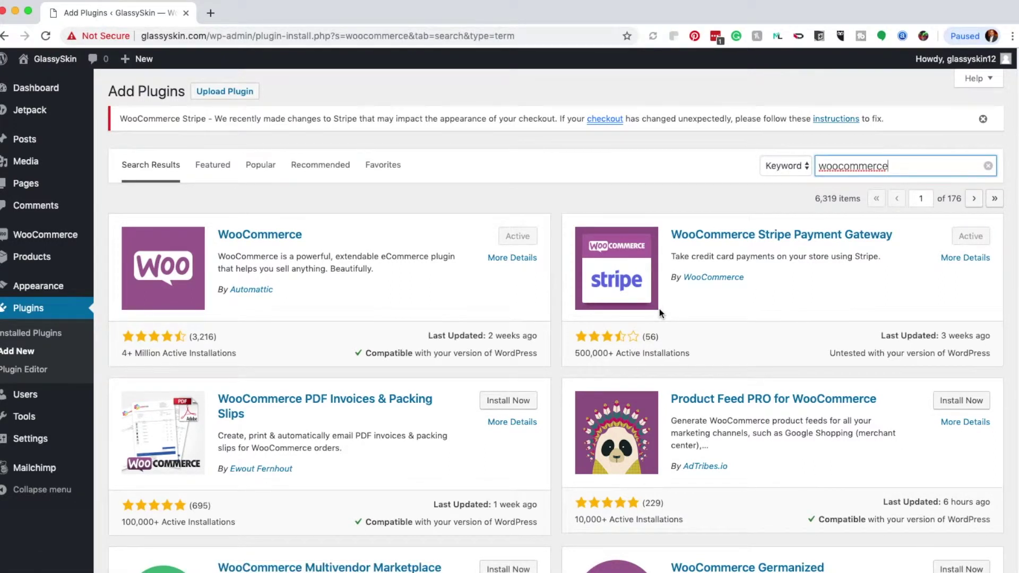
{"action": "scroll", "coordinate": [659, 312], "scroll_direction": "down", "scroll_amount": 1}
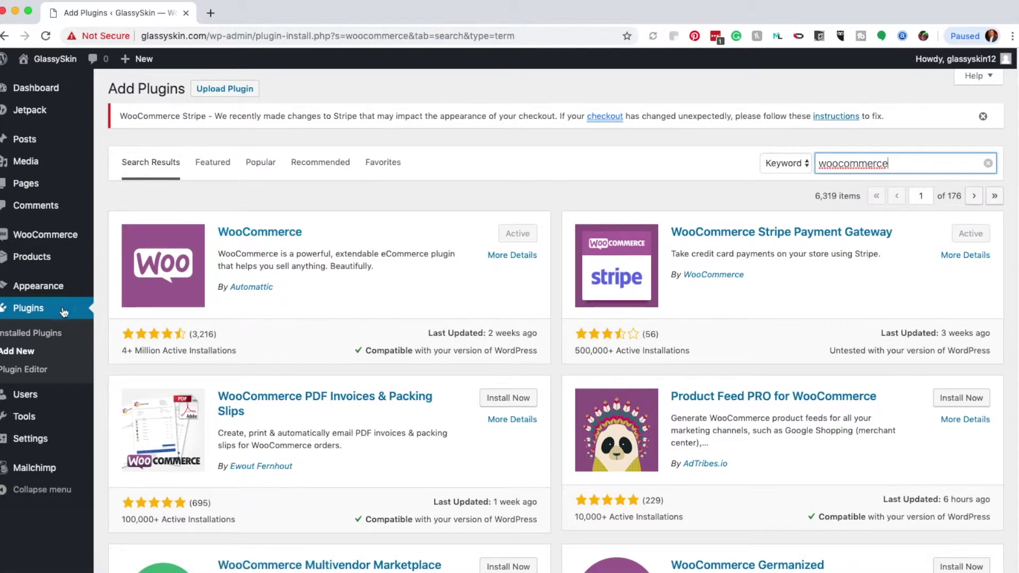
Launch the setup wizard from WooCommerce Settings and submit store details using US dollars
{"action": "mouse_move", "coordinate": [58, 239]}
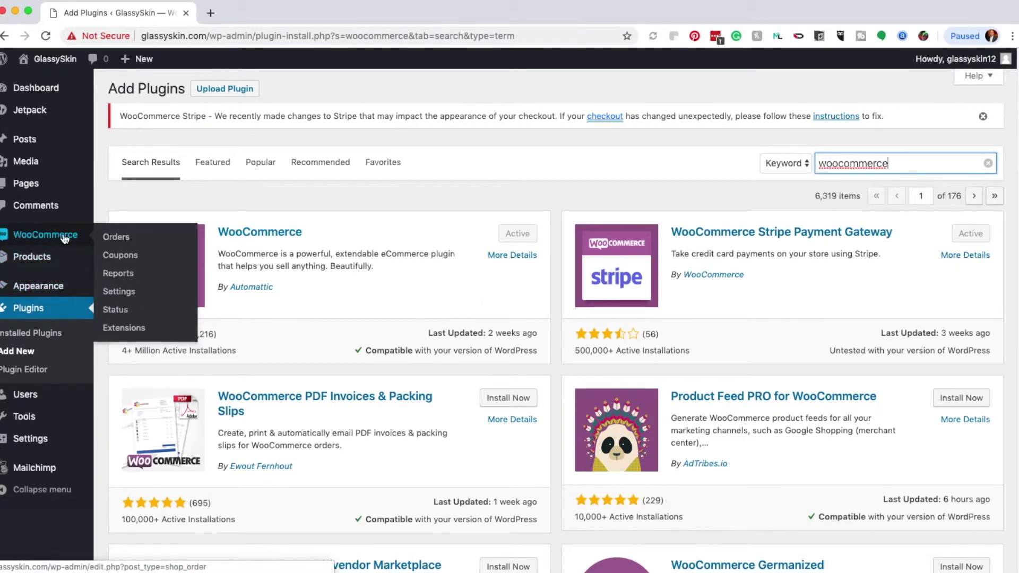
{"action": "left_click", "coordinate": [119, 291]}
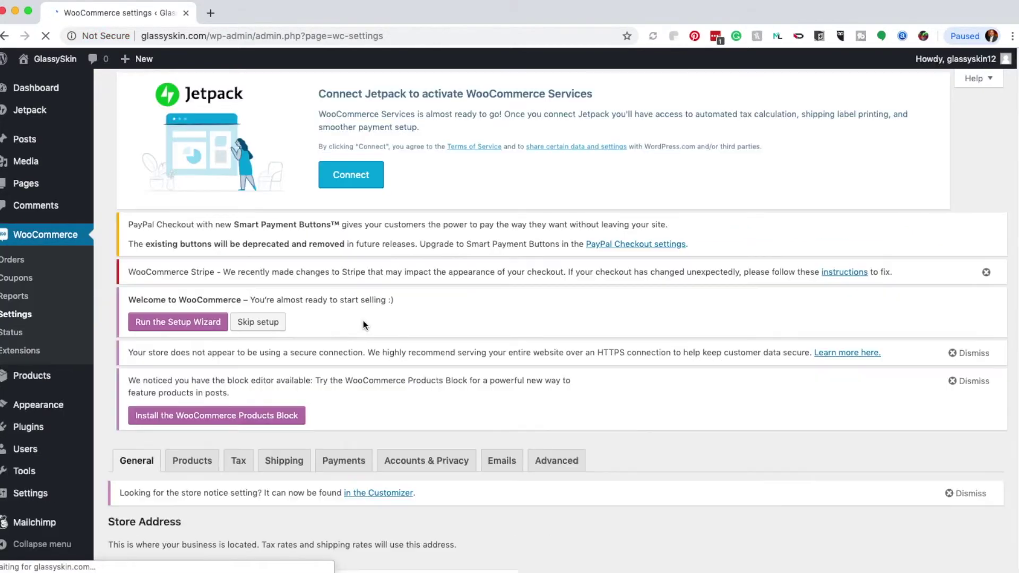
{"action": "scroll", "coordinate": [363, 324], "scroll_direction": "down", "scroll_amount": 5}
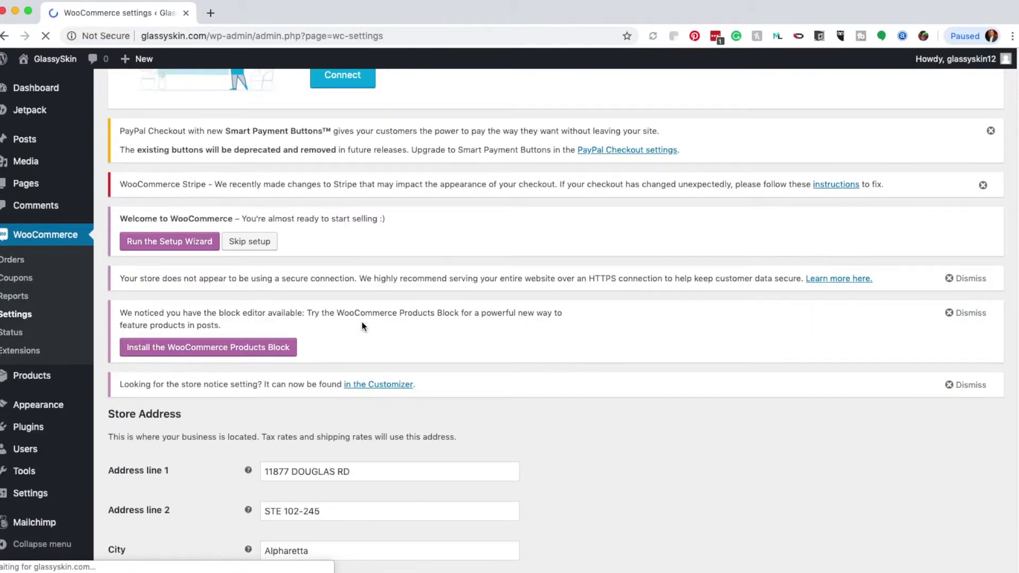
{"action": "scroll", "coordinate": [393, 293], "scroll_direction": "up", "scroll_amount": 2}
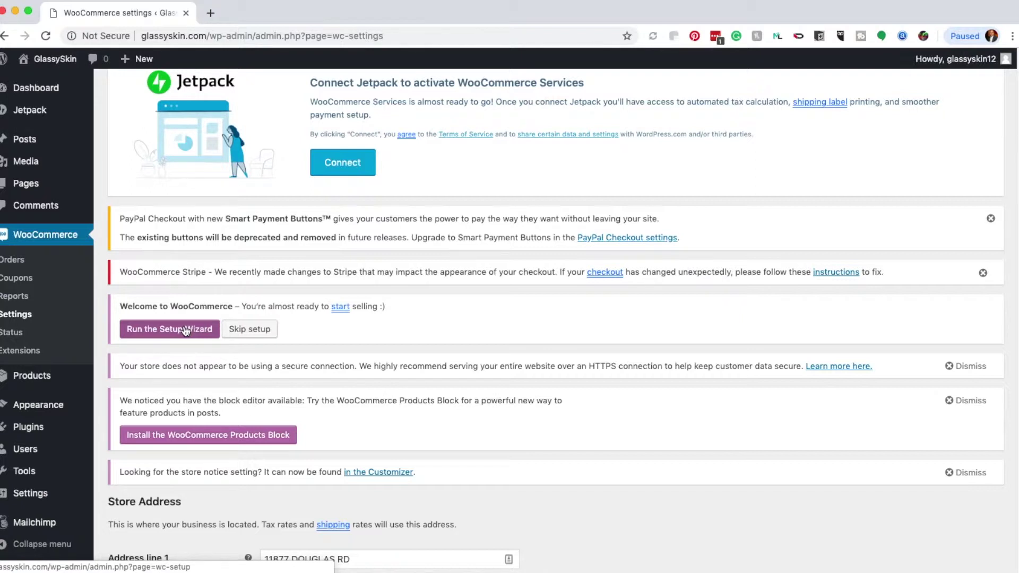
{"action": "left_click", "coordinate": [185, 331]}
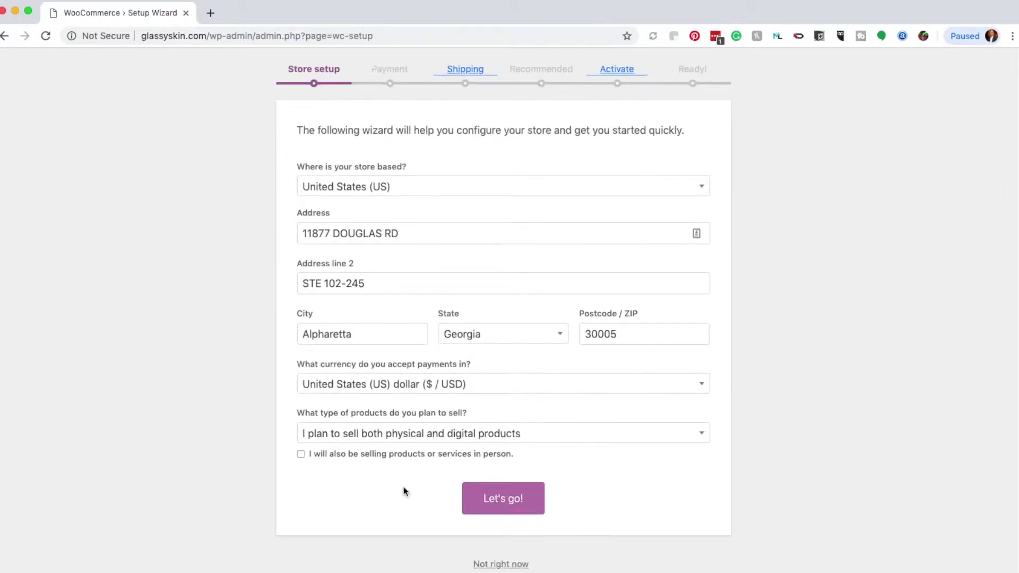
{"action": "left_click", "coordinate": [513, 498]}
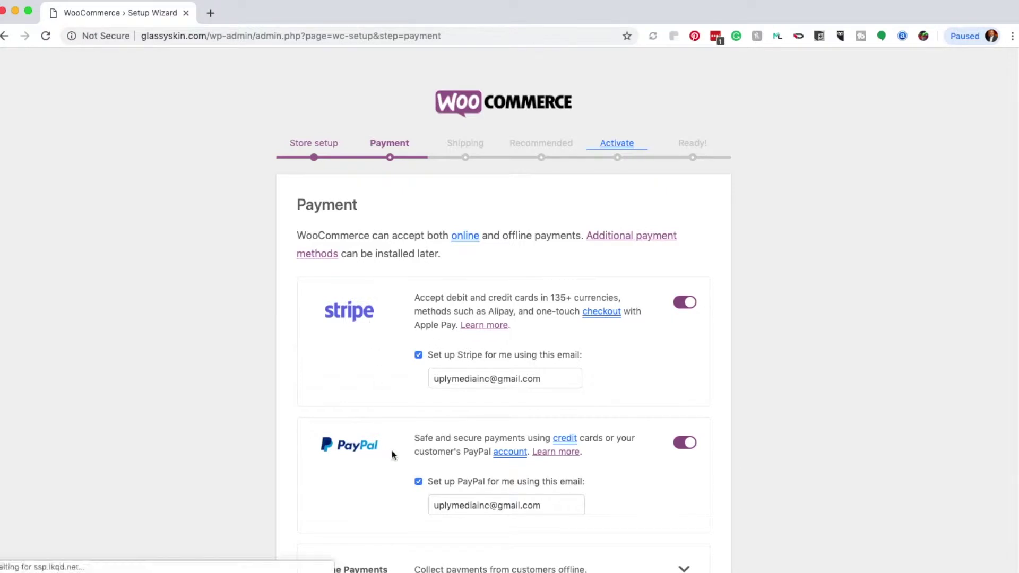
Keep Stripe and PayPal enabled, then accept the default shipping units to continue the wizard
{"action": "scroll", "coordinate": [381, 460], "scroll_direction": "down", "scroll_amount": 1}
{"action": "scroll", "coordinate": [380, 460], "scroll_direction": "down", "scroll_amount": 1}
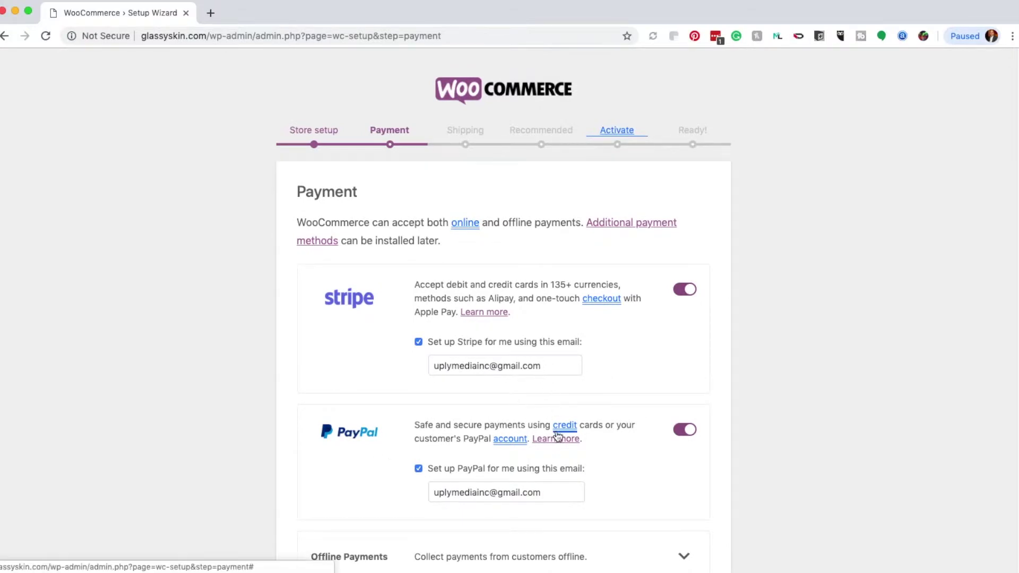
{"action": "scroll", "coordinate": [553, 436], "scroll_direction": "down", "scroll_amount": 3}
{"action": "scroll", "coordinate": [553, 437], "scroll_direction": "down", "scroll_amount": 5}
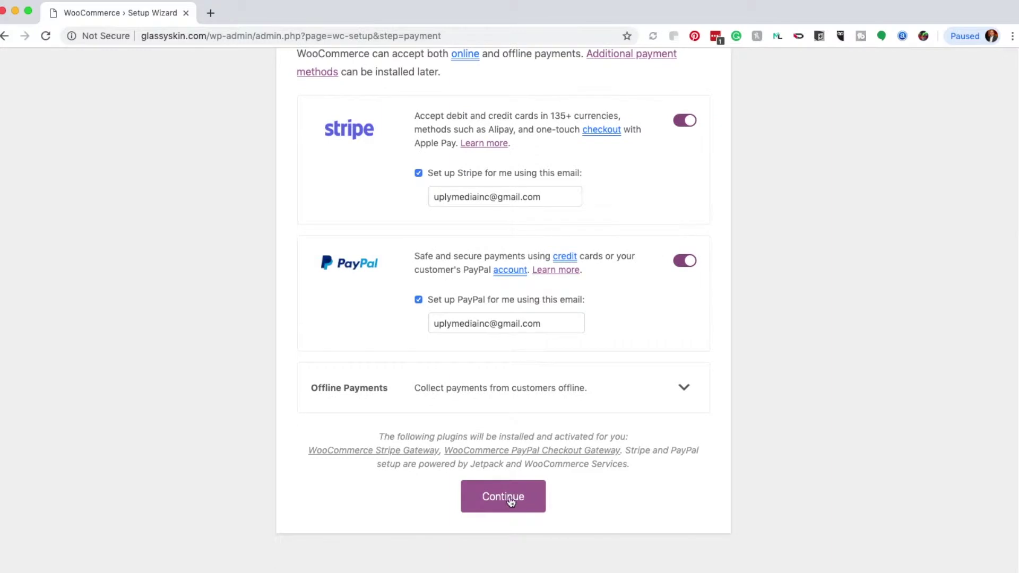
{"action": "left_click", "coordinate": [504, 497]}
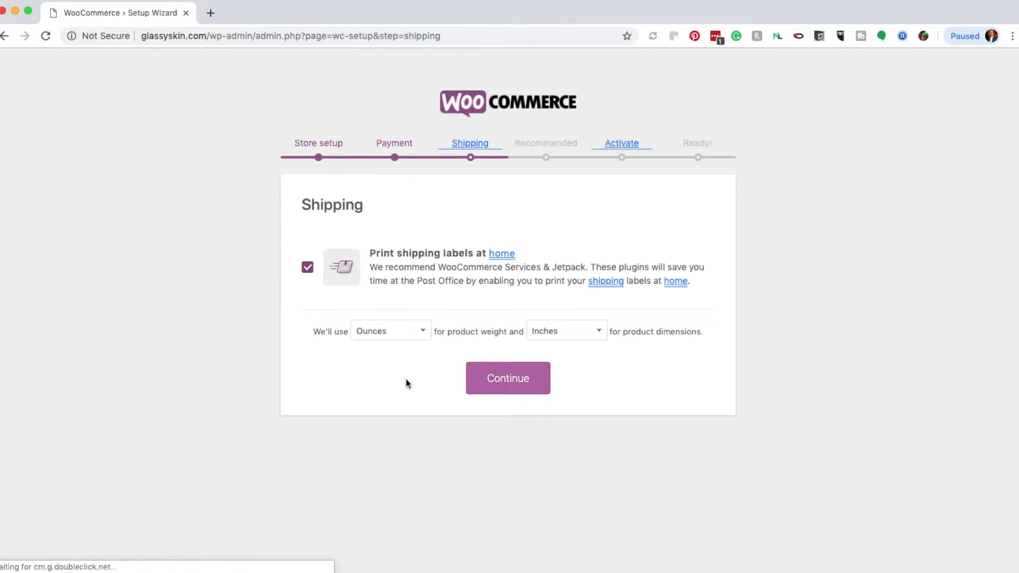
{"action": "left_click", "coordinate": [505, 388]}
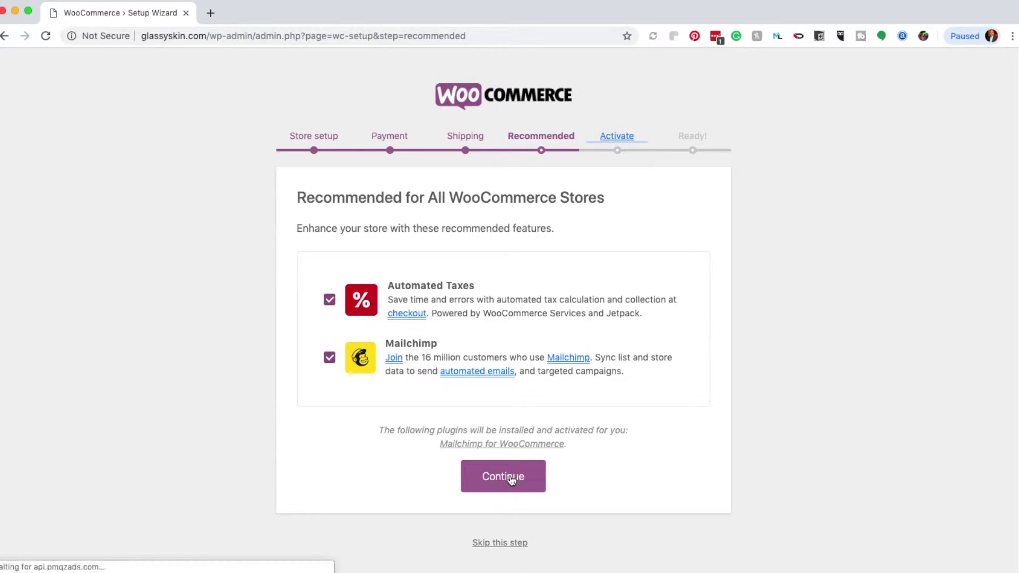
Continue past the Recommended step with Automated Taxes and Mailchimp ticked, reviewing the Jetpack page
{"action": "left_click", "coordinate": [511, 480]}
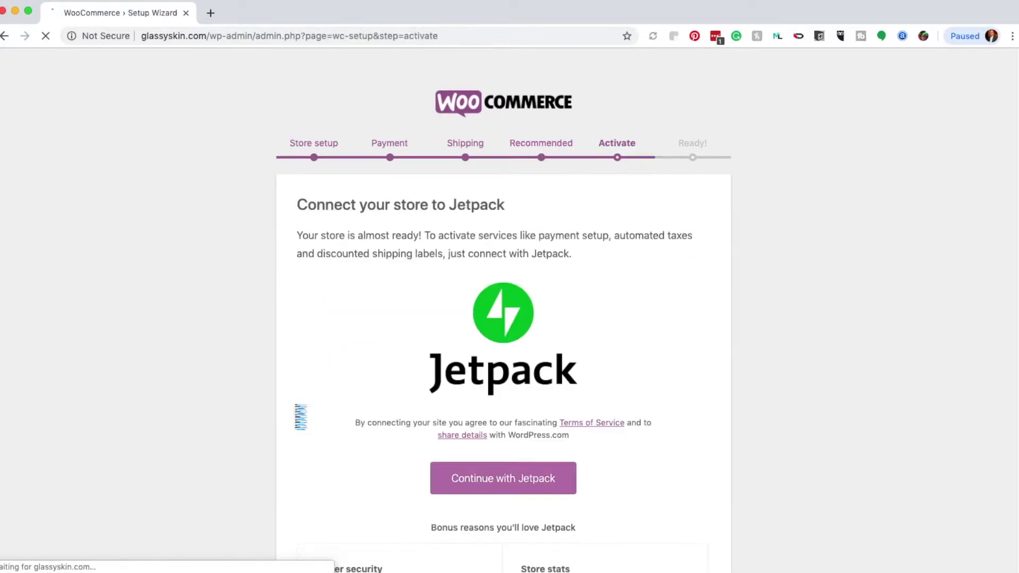
{"action": "scroll", "coordinate": [298, 410], "scroll_direction": "down", "scroll_amount": 1}
{"action": "scroll", "coordinate": [319, 413], "scroll_direction": "down", "scroll_amount": 4}
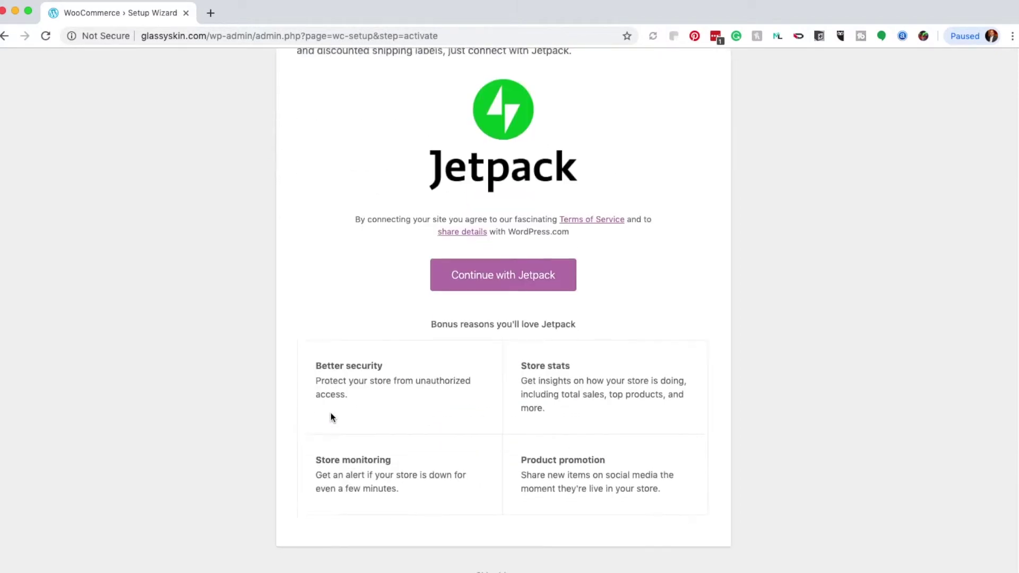
{"action": "scroll", "coordinate": [330, 417], "scroll_direction": "up", "scroll_amount": 4}
{"action": "scroll", "coordinate": [331, 418], "scroll_direction": "down", "scroll_amount": 1}
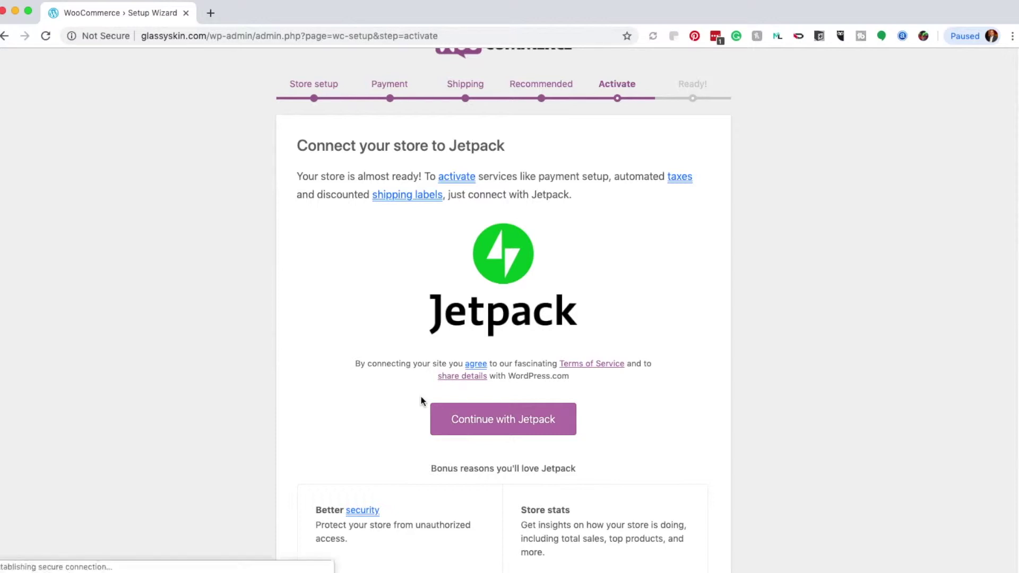
{"action": "scroll", "coordinate": [422, 399], "scroll_direction": "down", "scroll_amount": 1}
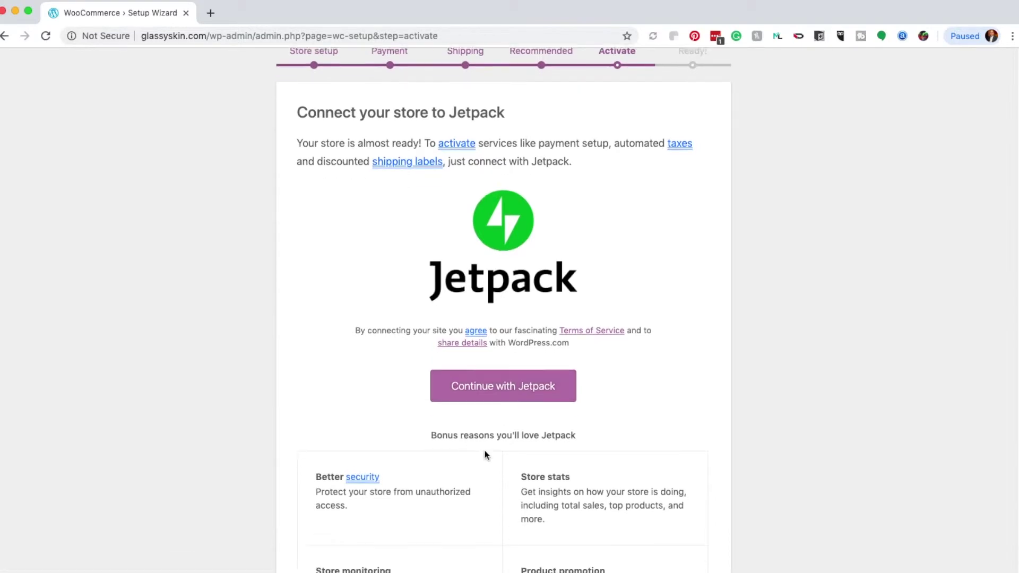
{"action": "scroll", "coordinate": [486, 455], "scroll_direction": "down", "scroll_amount": 4}
Skip the Jetpack connection and leave the finished wizard for the WordPress dashboard
{"action": "left_click", "coordinate": [502, 545]}
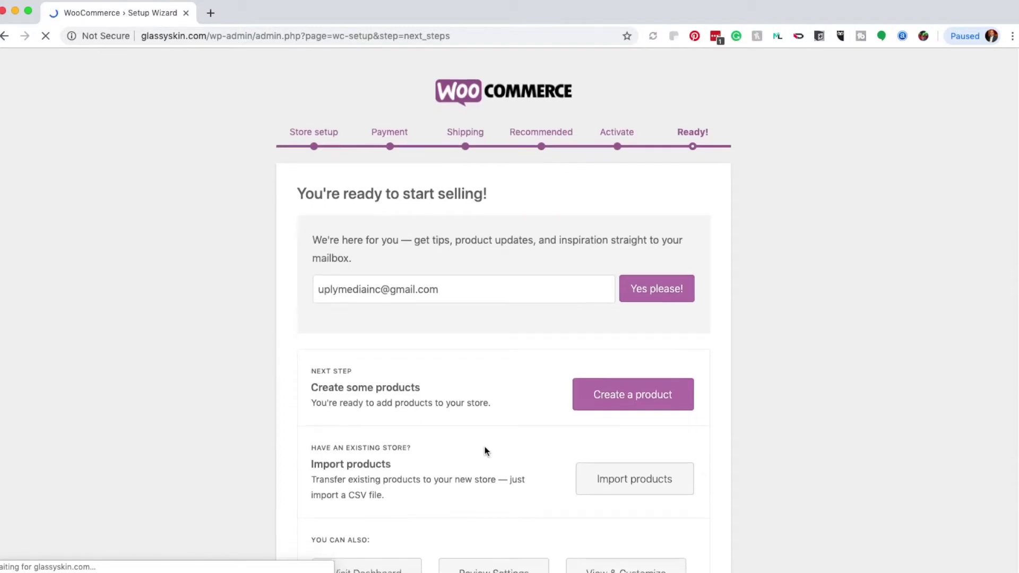
{"action": "scroll", "coordinate": [485, 449], "scroll_direction": "down", "scroll_amount": 3}
{"action": "scroll", "coordinate": [584, 430], "scroll_direction": "up", "scroll_amount": 3}
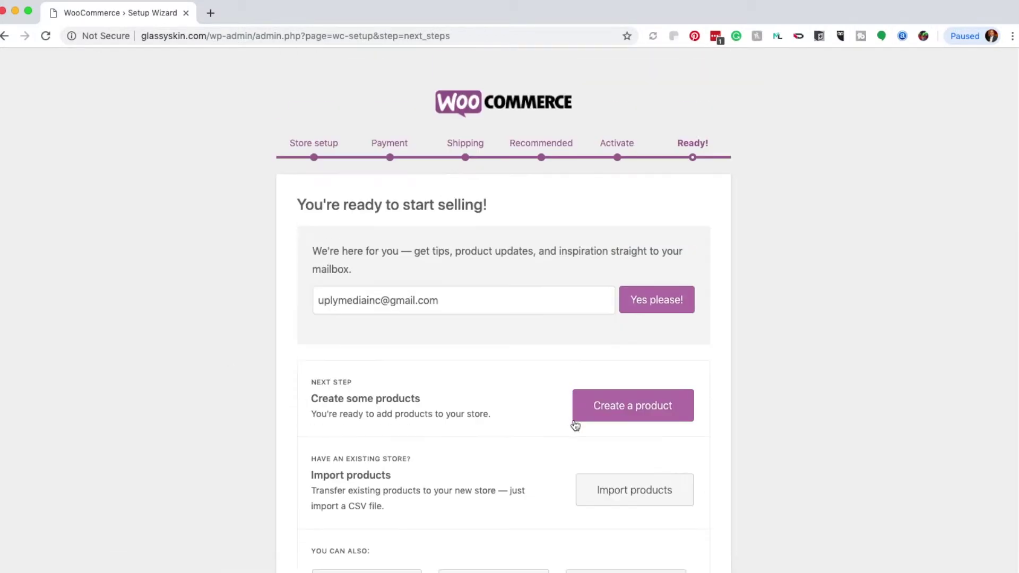
{"action": "scroll", "coordinate": [786, 255], "scroll_direction": "down", "scroll_amount": 5}
{"action": "scroll", "coordinate": [784, 253], "scroll_direction": "up", "scroll_amount": 5}
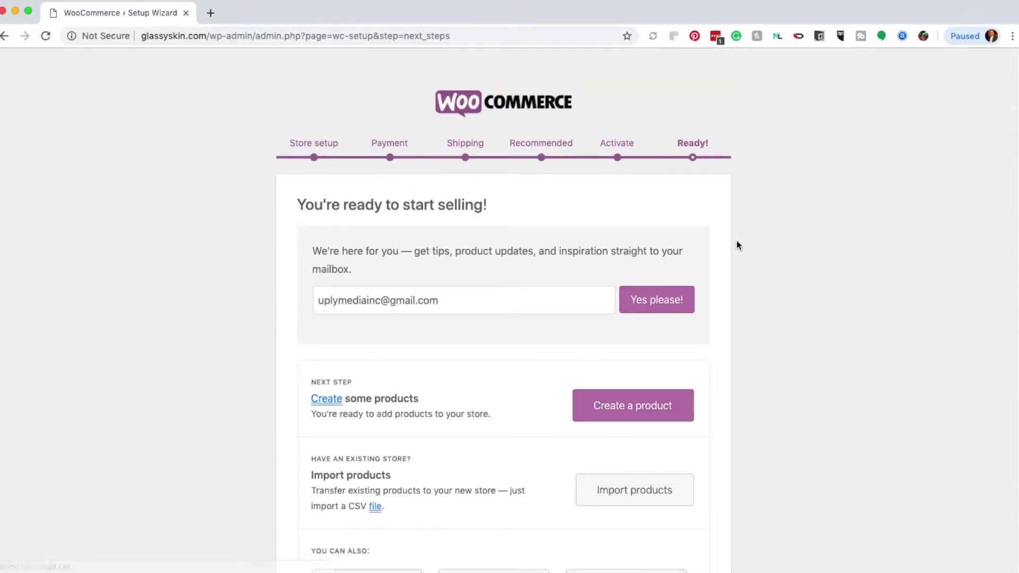
{"action": "scroll", "coordinate": [621, 257], "scroll_direction": "down", "scroll_amount": 5}
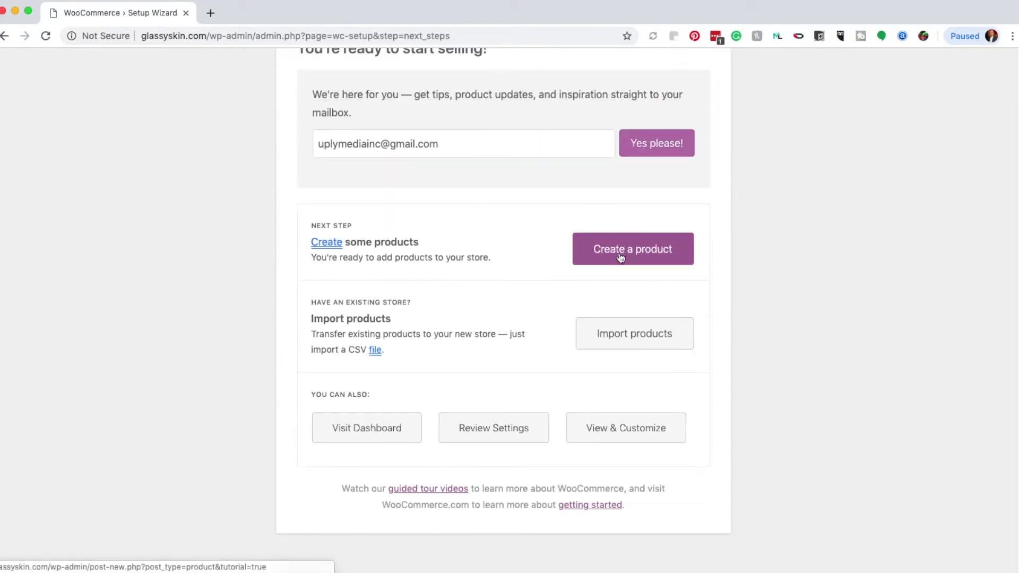
{"action": "left_click", "coordinate": [370, 426]}
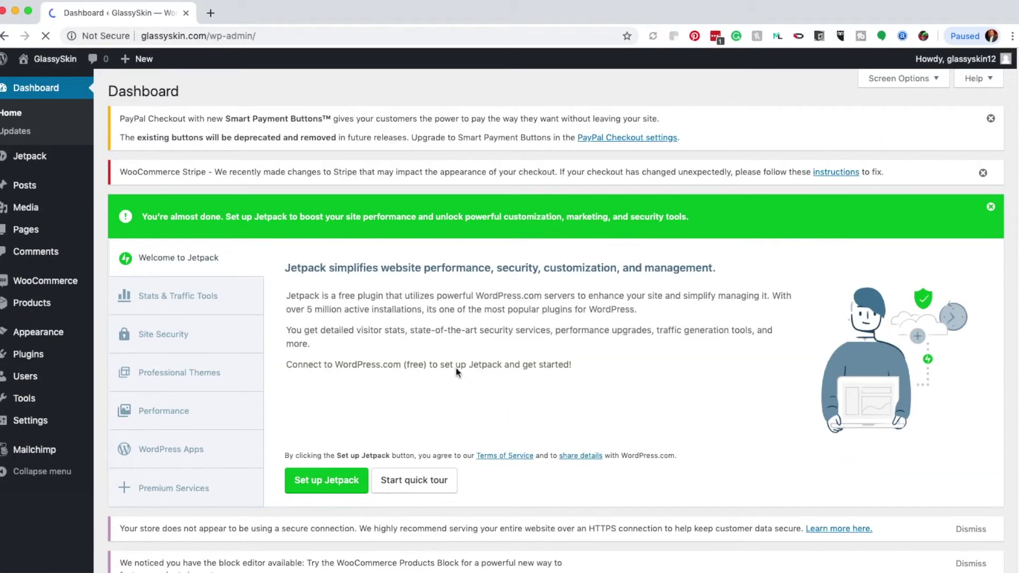
Open WooCommerce Settings from the sidebar and look over the store settings
{"action": "scroll", "coordinate": [456, 368], "scroll_direction": "down", "scroll_amount": 5}
{"action": "mouse_move", "coordinate": [61, 282]}
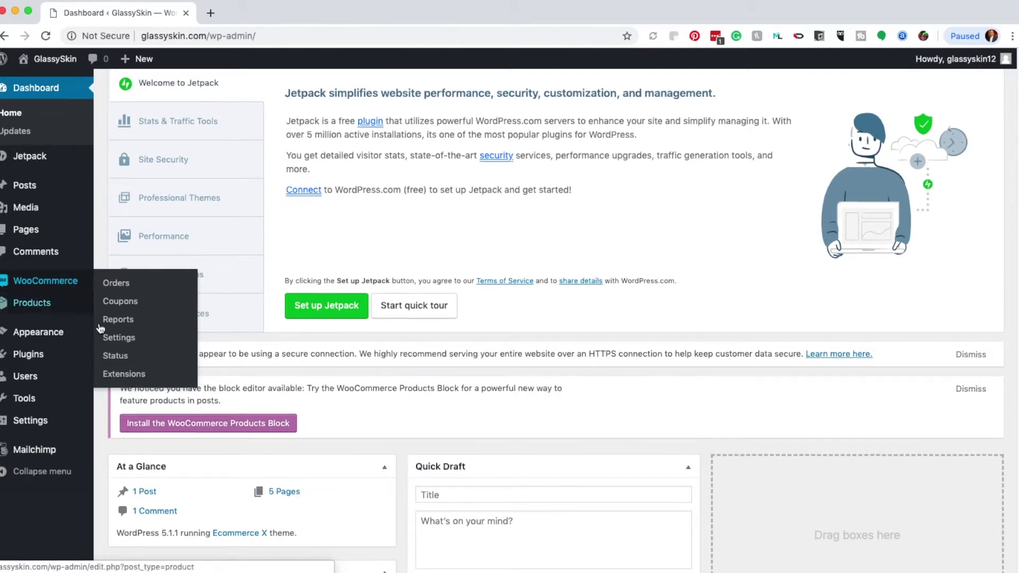
{"action": "left_click", "coordinate": [119, 338]}
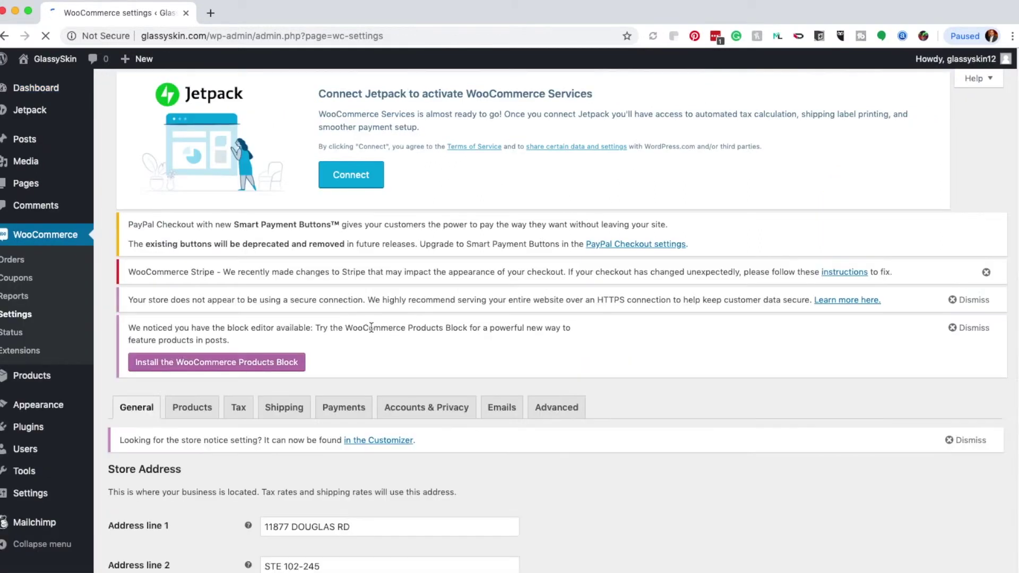
{"action": "scroll", "coordinate": [372, 327], "scroll_direction": "down", "scroll_amount": 10}
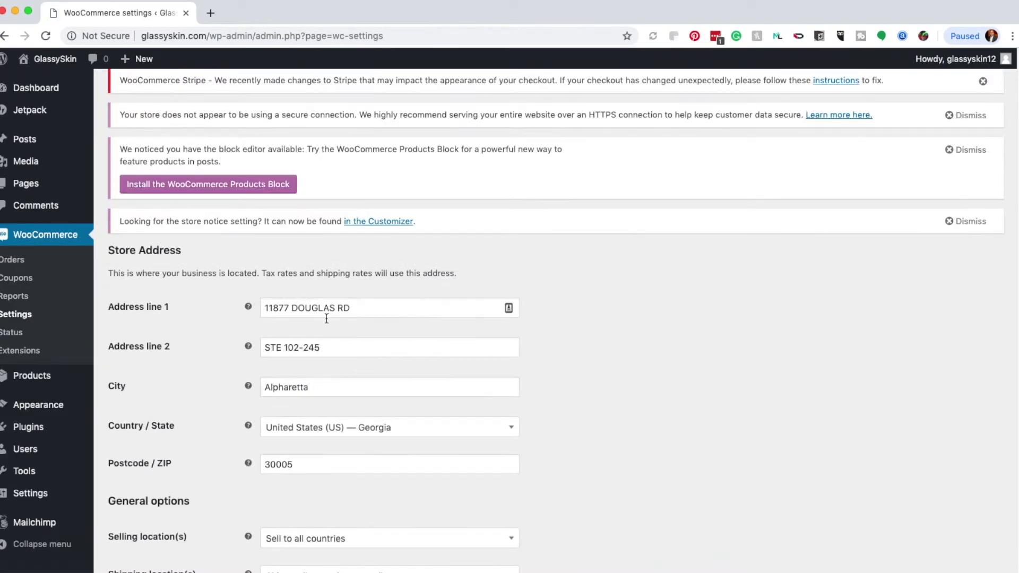
{"action": "scroll", "coordinate": [327, 318], "scroll_direction": "down", "scroll_amount": 10}
Review the Products settings (oz weight, inch dimensions, star-rated reviews) and save them
{"action": "scroll", "coordinate": [346, 361], "scroll_direction": "up", "scroll_amount": 10}
{"action": "scroll", "coordinate": [346, 361], "scroll_direction": "up", "scroll_amount": 5}
{"action": "left_click", "coordinate": [197, 101]}
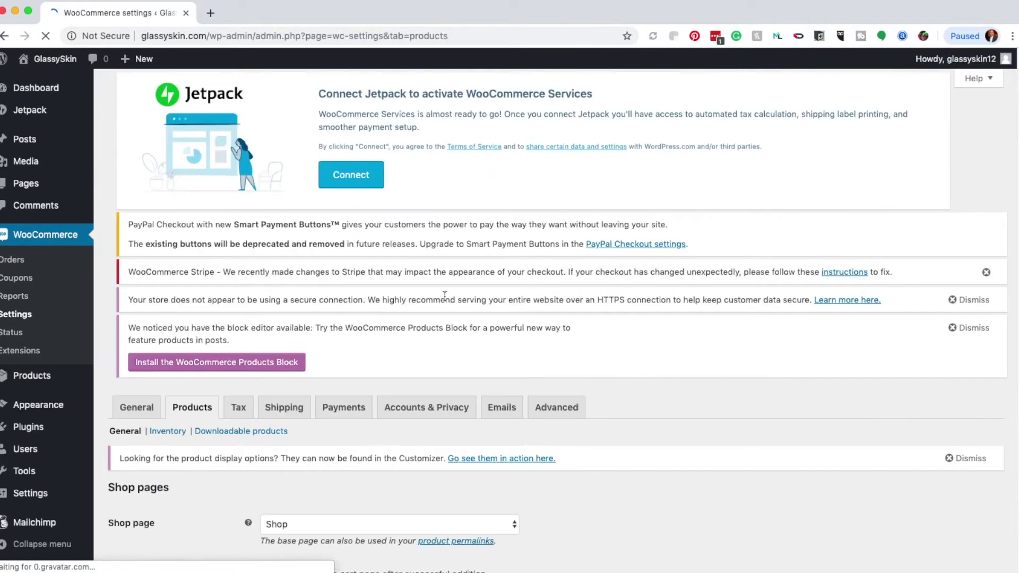
{"action": "scroll", "coordinate": [435, 308], "scroll_direction": "down", "scroll_amount": 7}
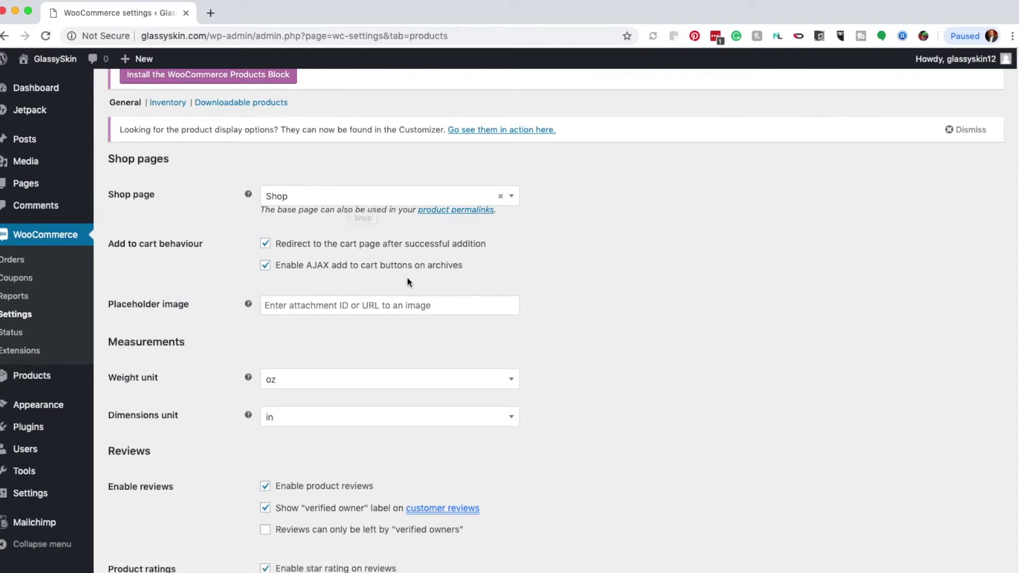
{"action": "scroll", "coordinate": [407, 279], "scroll_direction": "down", "scroll_amount": 1}
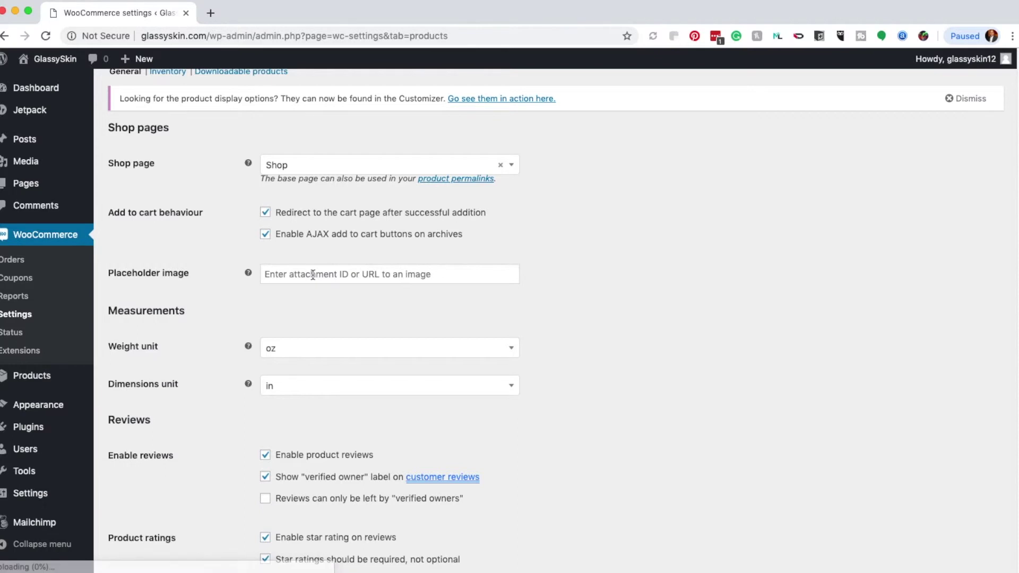
{"action": "scroll", "coordinate": [312, 274], "scroll_direction": "down", "scroll_amount": 2}
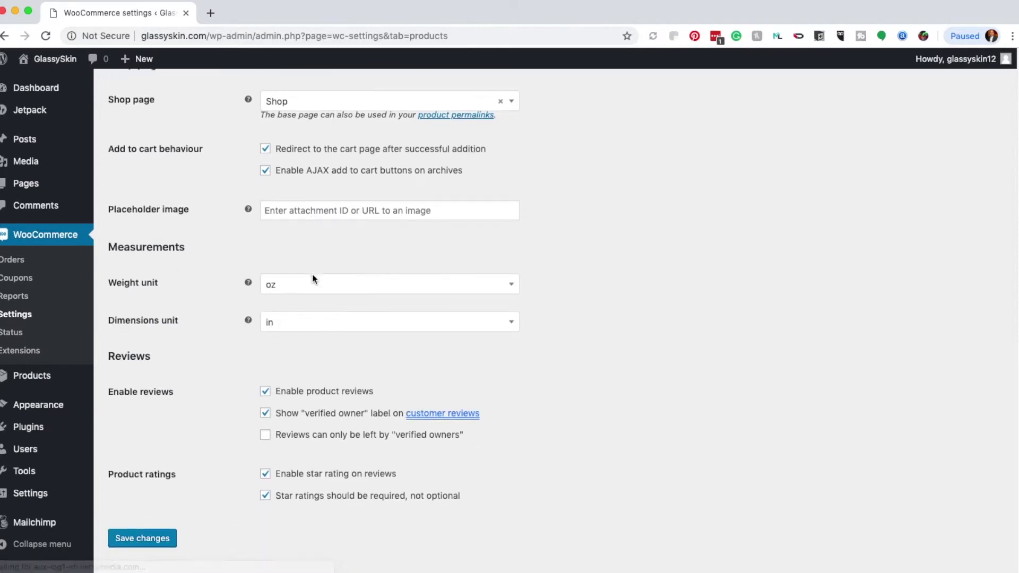
{"action": "scroll", "coordinate": [312, 277], "scroll_direction": "down", "scroll_amount": 1}
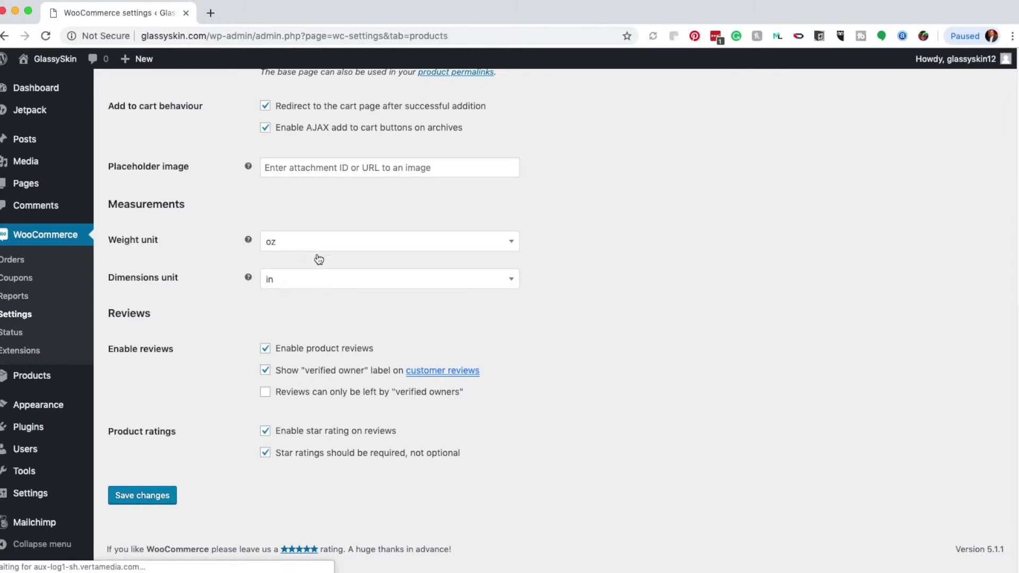
{"action": "left_click", "coordinate": [162, 496]}
{"action": "scroll", "coordinate": [282, 343], "scroll_direction": "down", "scroll_amount": 10}
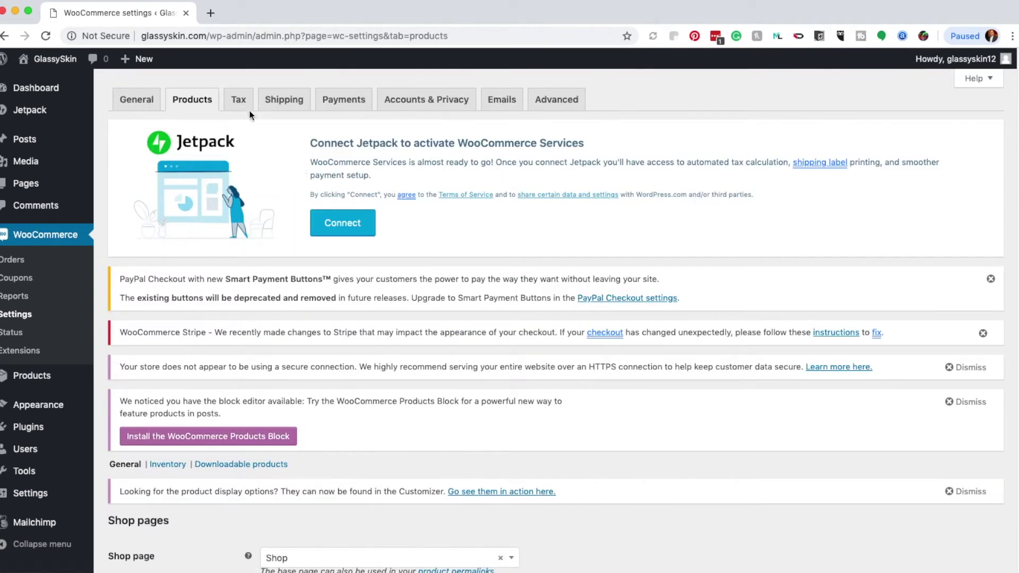
{"action": "left_click", "coordinate": [240, 100]}
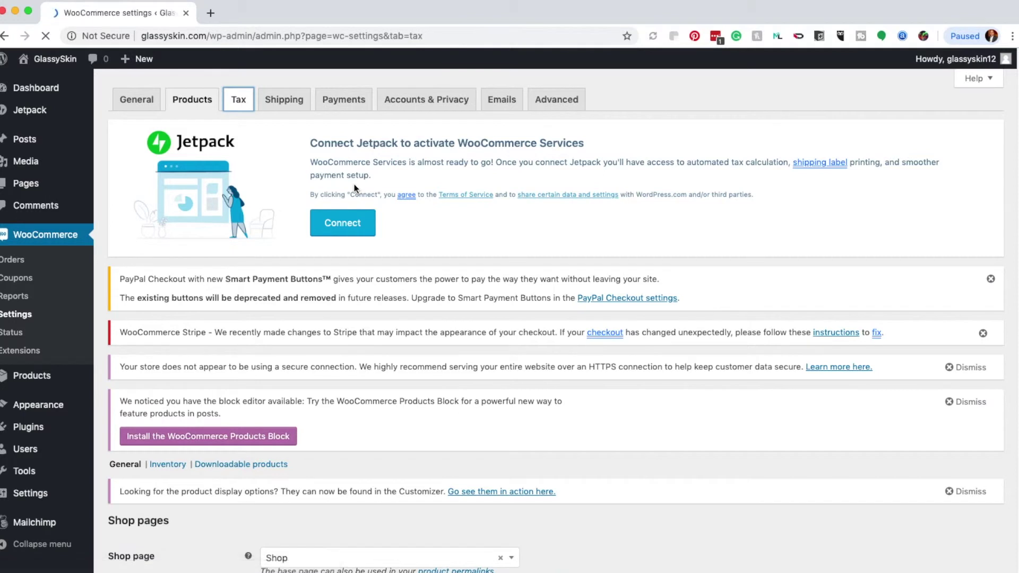
Look over the Tax settings page
{"action": "scroll", "coordinate": [374, 304], "scroll_direction": "down", "scroll_amount": 5}
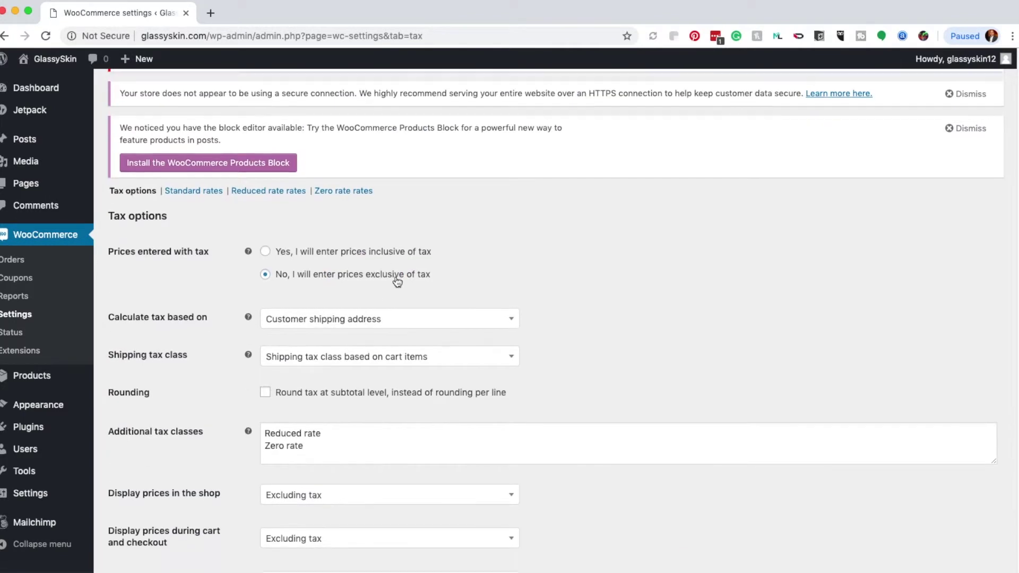
{"action": "scroll", "coordinate": [373, 303], "scroll_direction": "up", "scroll_amount": 5}
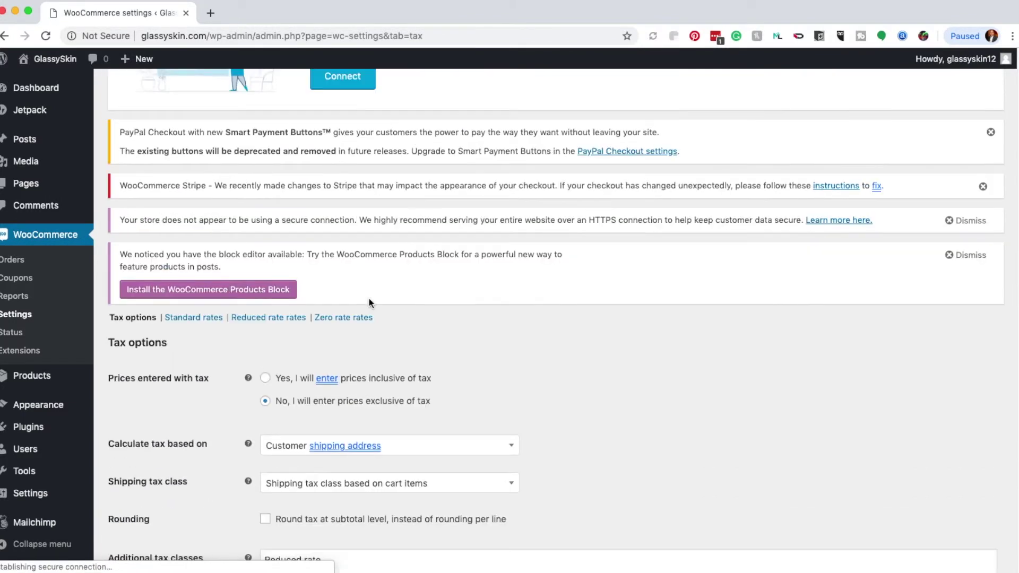
{"action": "scroll", "coordinate": [374, 274], "scroll_direction": "up", "scroll_amount": 3}
{"action": "scroll", "coordinate": [381, 485], "scroll_direction": "down", "scroll_amount": 2}
{"action": "scroll", "coordinate": [345, 414], "scroll_direction": "up", "scroll_amount": 3}
View the Shipping zones list showing the Eastern zone with free shipping to the United States
{"action": "left_click", "coordinate": [282, 101]}
{"action": "scroll", "coordinate": [448, 366], "scroll_direction": "down", "scroll_amount": 3}
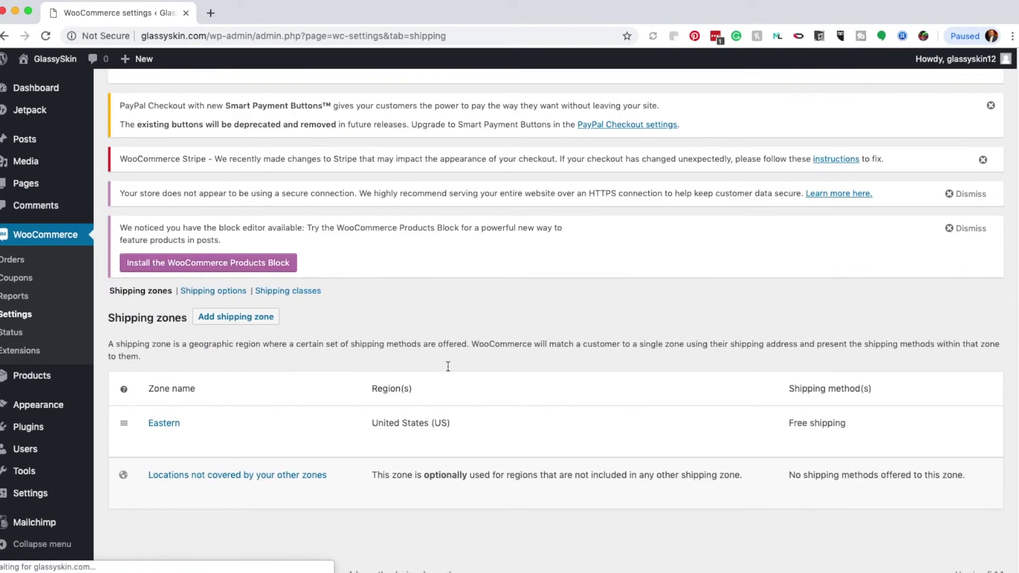
{"action": "scroll", "coordinate": [448, 367], "scroll_direction": "down", "scroll_amount": 1}
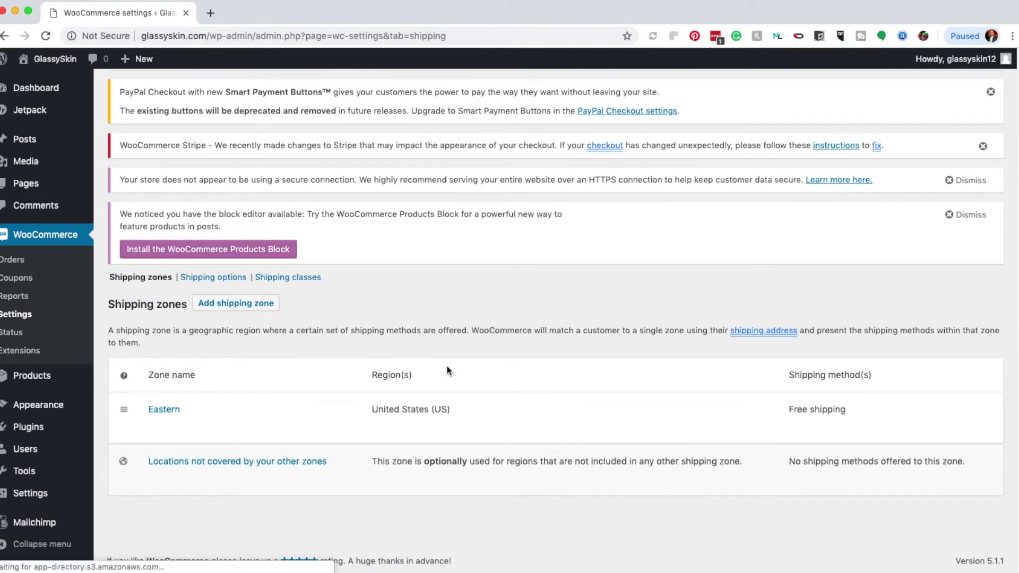
{"action": "scroll", "coordinate": [447, 365], "scroll_direction": "down", "scroll_amount": 1}
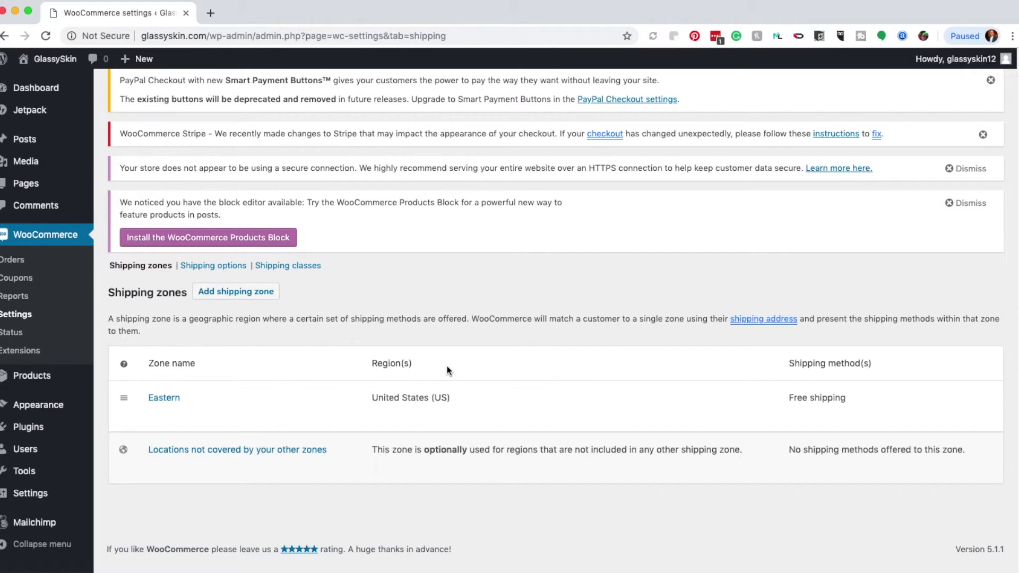
{"action": "left_click", "coordinate": [269, 295]}
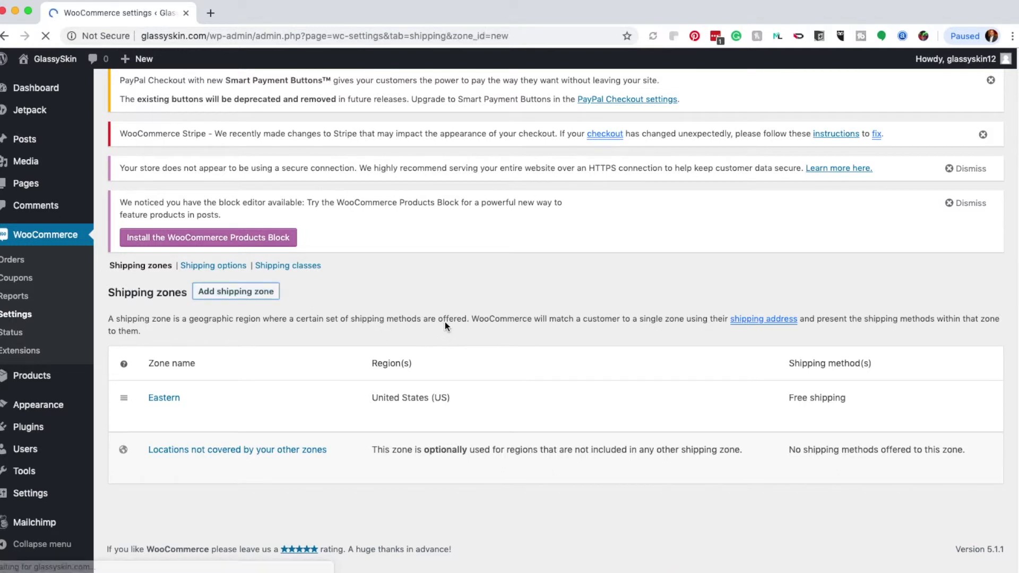
On the blank new zone form, preview the shipping method options and close the chooser unchanged
{"action": "scroll", "coordinate": [436, 339], "scroll_direction": "down", "scroll_amount": 3}
{"action": "scroll", "coordinate": [433, 365], "scroll_direction": "down", "scroll_amount": 3}
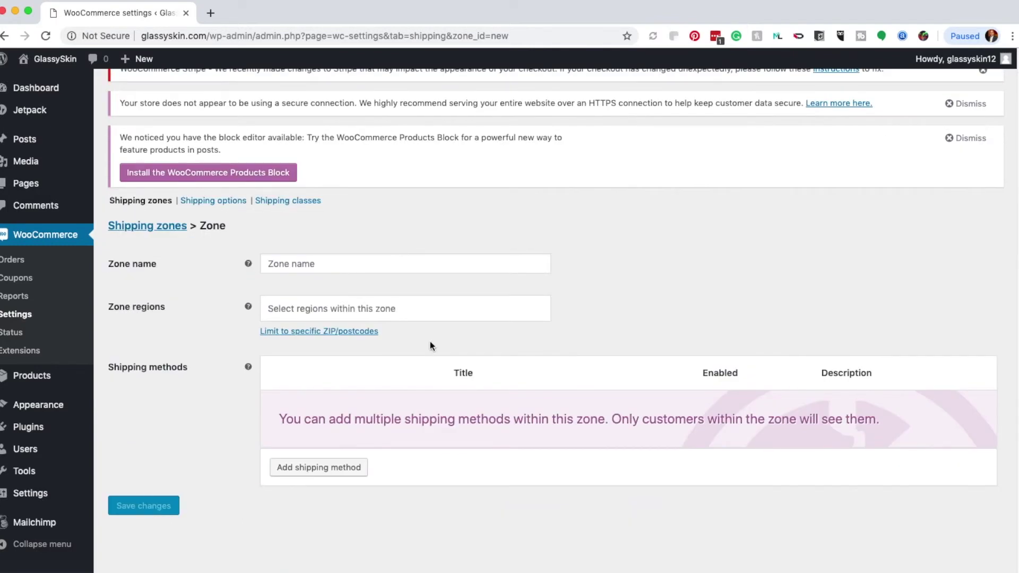
{"action": "left_click", "coordinate": [364, 467]}
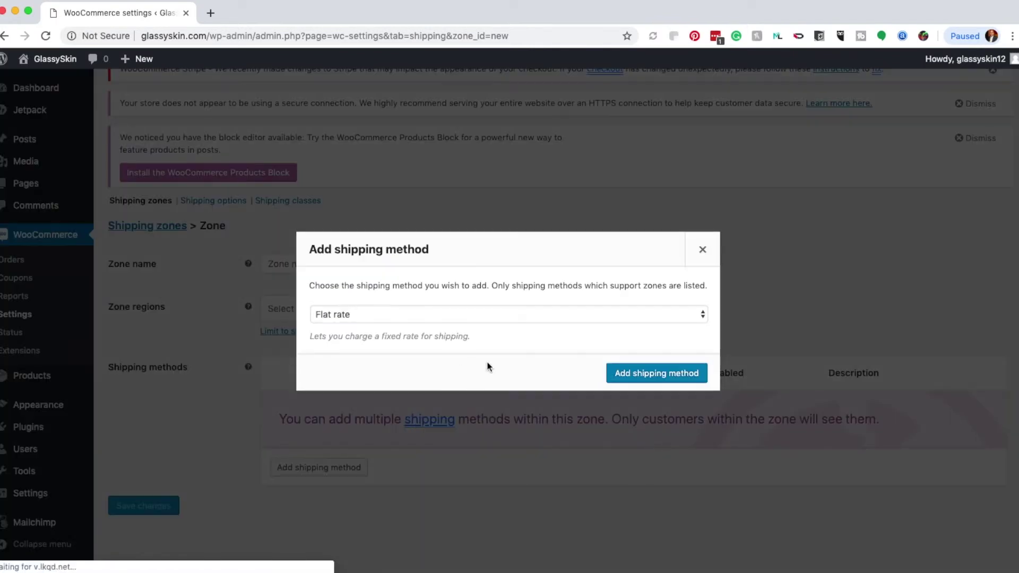
{"action": "left_click", "coordinate": [684, 318]}
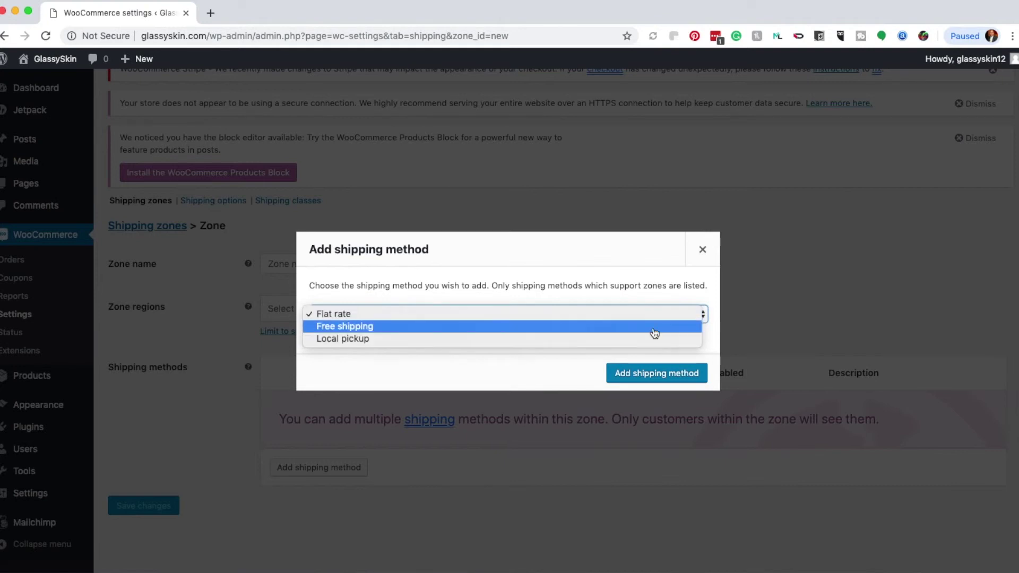
{"action": "left_click", "coordinate": [702, 254]}
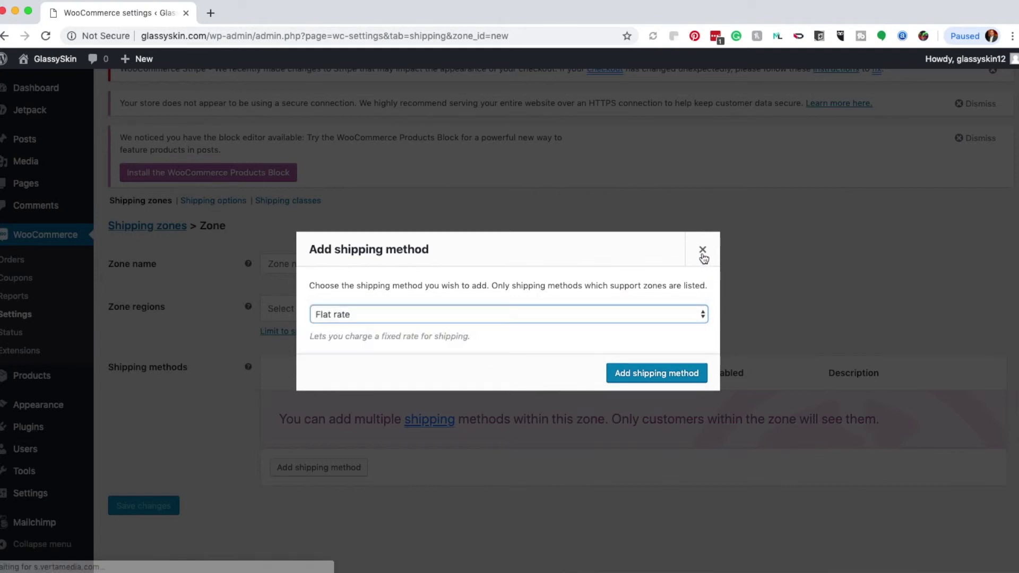
{"action": "left_click", "coordinate": [701, 252]}
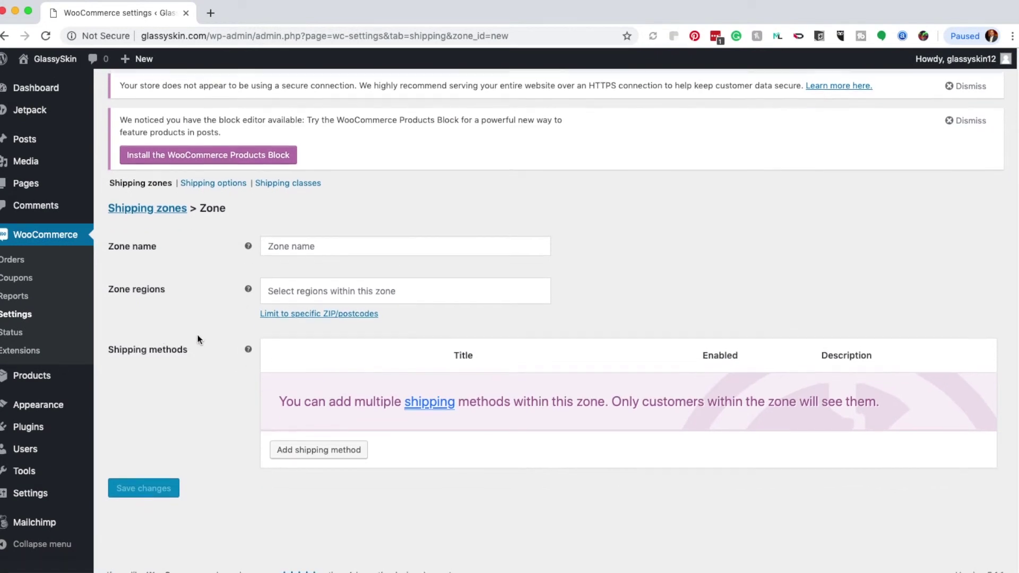
{"action": "scroll", "coordinate": [159, 326], "scroll_direction": "up", "scroll_amount": 5}
{"action": "scroll", "coordinate": [170, 285], "scroll_direction": "up", "scroll_amount": 2}
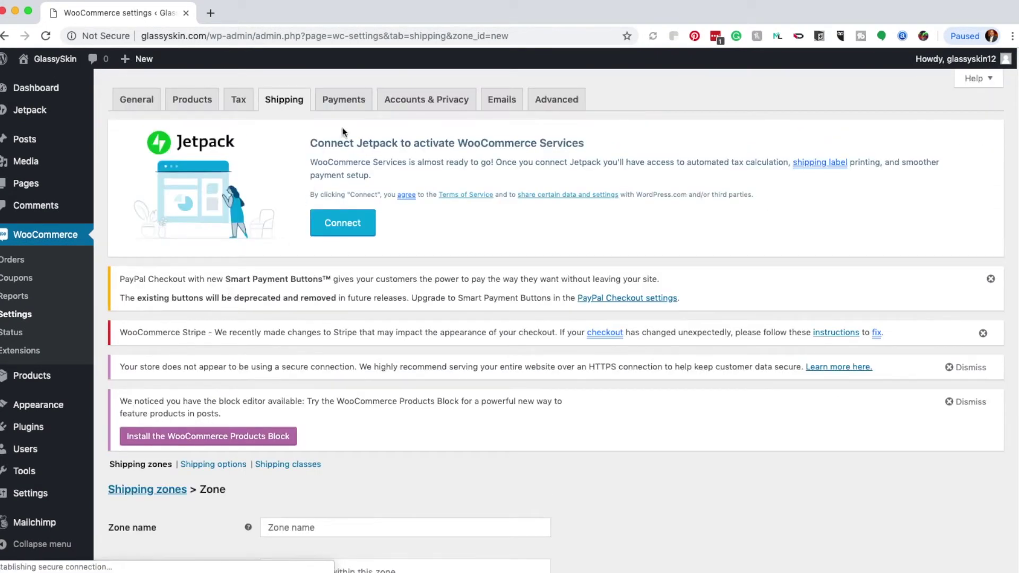
Review the Payment methods table, where PayPal, PayPal Checkout and Stripe are enabled
{"action": "left_click", "coordinate": [344, 99]}
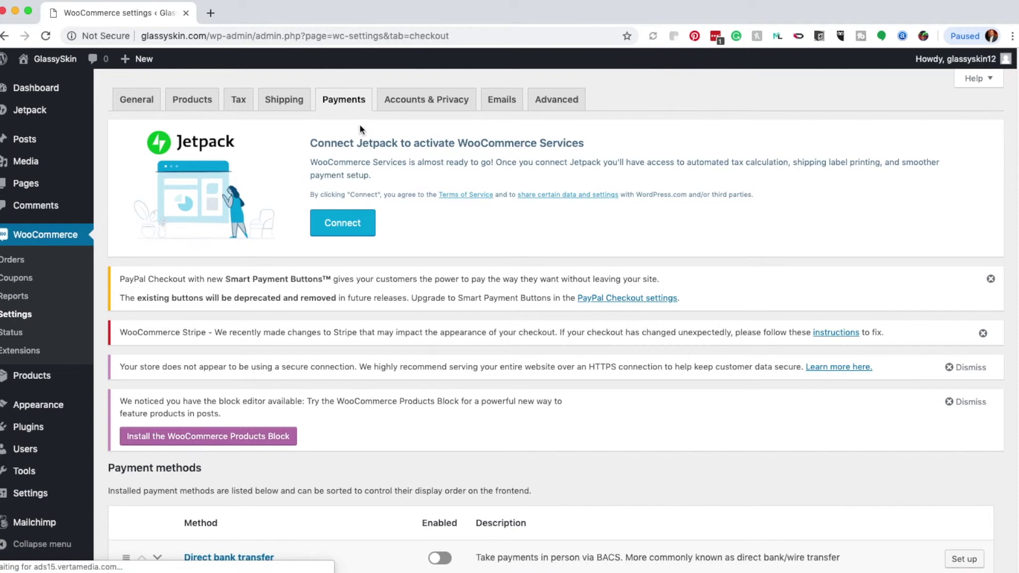
{"action": "scroll", "coordinate": [408, 358], "scroll_direction": "down", "scroll_amount": 10}
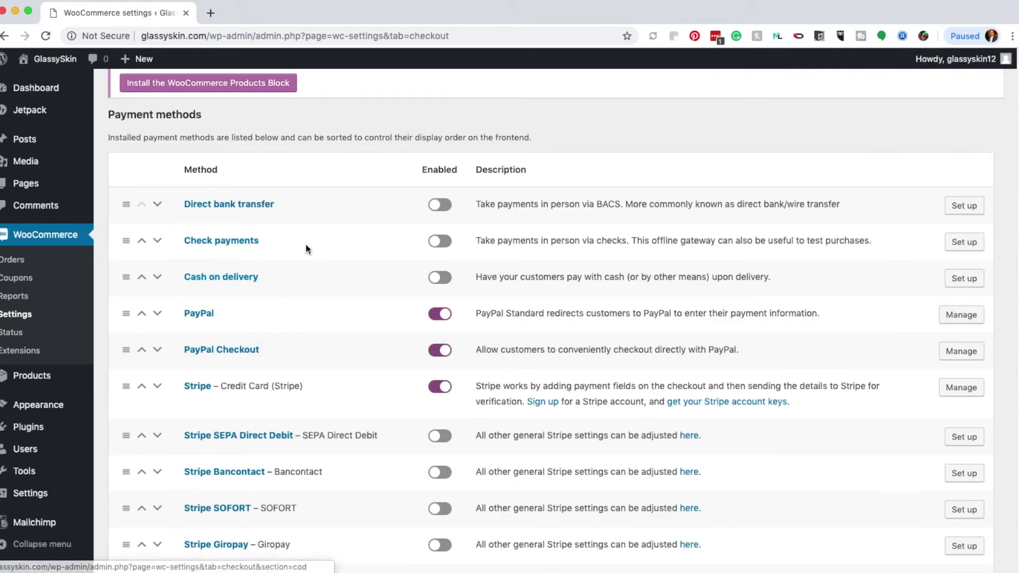
{"action": "scroll", "coordinate": [260, 288], "scroll_direction": "down", "scroll_amount": 2}
{"action": "scroll", "coordinate": [262, 317], "scroll_direction": "down", "scroll_amount": 2}
{"action": "scroll", "coordinate": [325, 328], "scroll_direction": "down", "scroll_amount": 5}
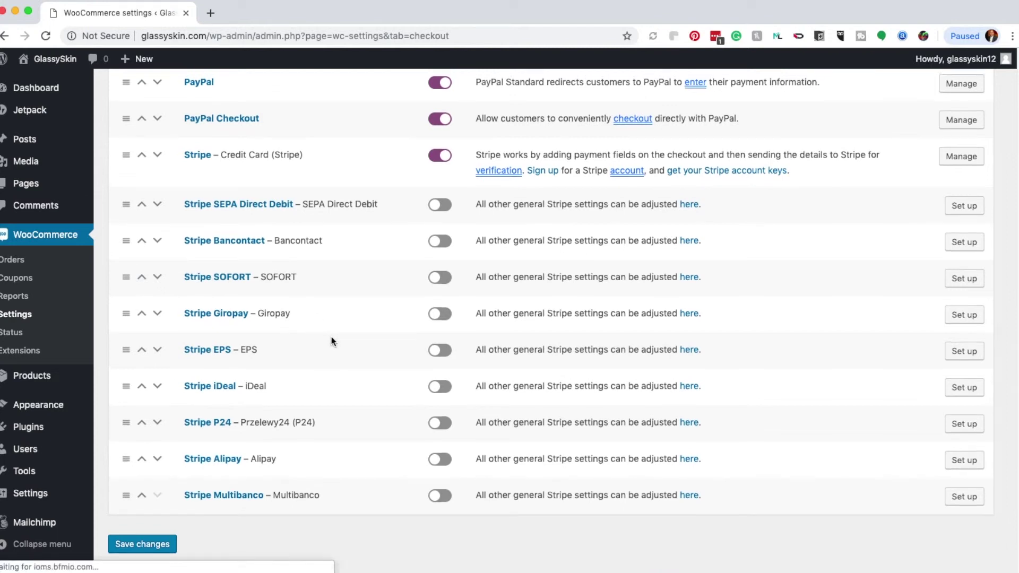
{"action": "scroll", "coordinate": [332, 341], "scroll_direction": "up", "scroll_amount": 1}
{"action": "scroll", "coordinate": [427, 351], "scroll_direction": "down", "scroll_amount": 2}
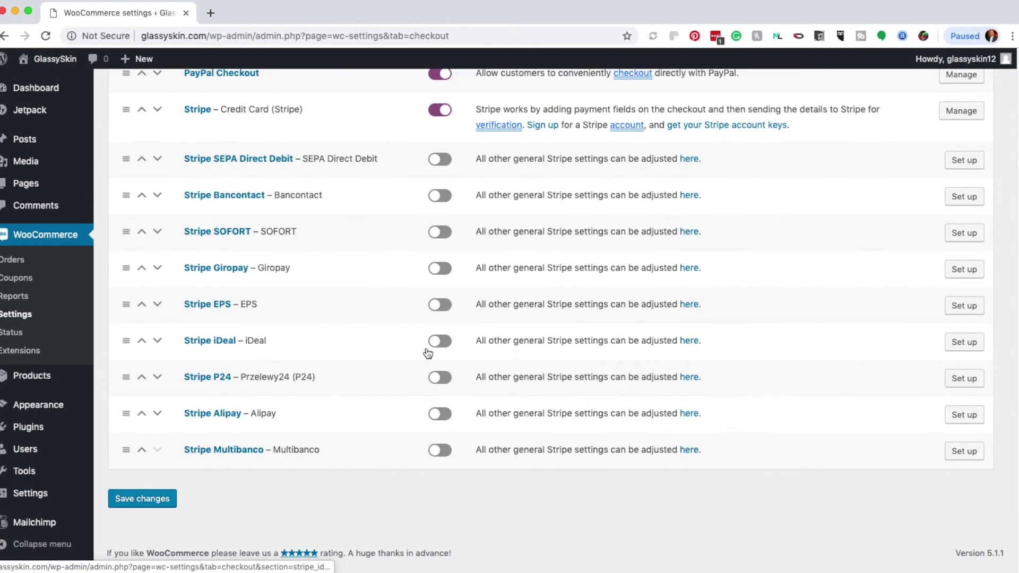
{"action": "scroll", "coordinate": [427, 351], "scroll_direction": "up", "scroll_amount": 15}
{"action": "scroll", "coordinate": [426, 349], "scroll_direction": "down", "scroll_amount": 5}
{"action": "scroll", "coordinate": [423, 299], "scroll_direction": "up", "scroll_amount": 7}
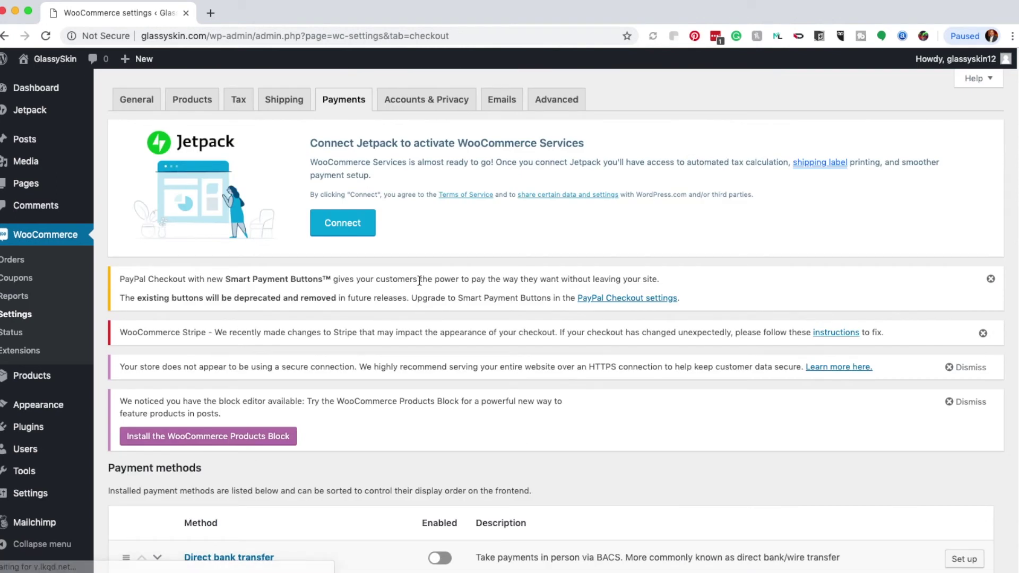
{"action": "left_click", "coordinate": [419, 104]}
Check Accounts & Privacy: guest orders allowed, checkout account creation off
{"action": "scroll", "coordinate": [471, 175], "scroll_direction": "down", "scroll_amount": 3}
{"action": "scroll", "coordinate": [469, 181], "scroll_direction": "down", "scroll_amount": 1}
{"action": "scroll", "coordinate": [469, 181], "scroll_direction": "up", "scroll_amount": 5}
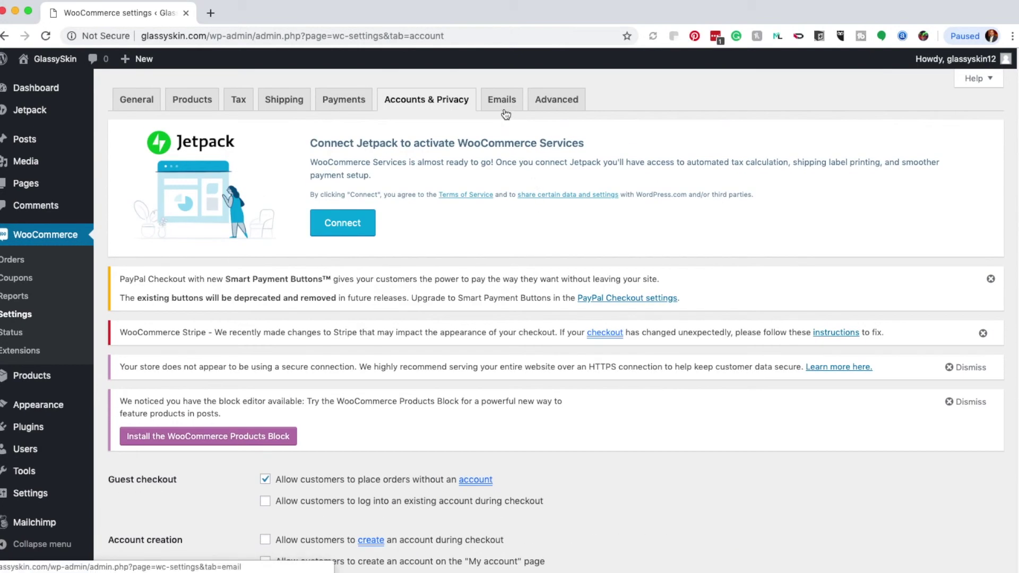
Browse the list of email notifications the store sends
{"action": "left_click", "coordinate": [504, 102]}
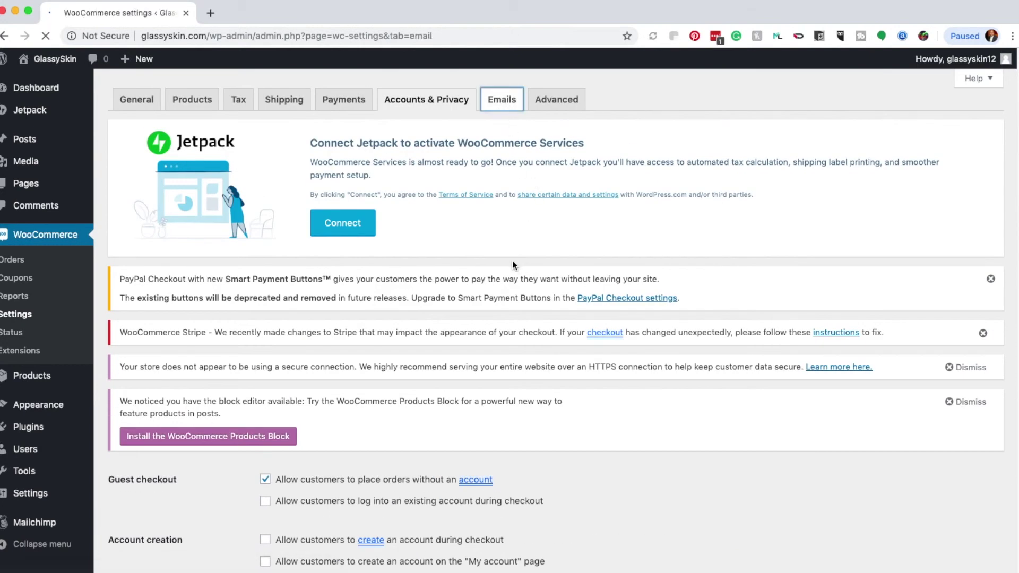
{"action": "scroll", "coordinate": [532, 352], "scroll_direction": "down", "scroll_amount": 5}
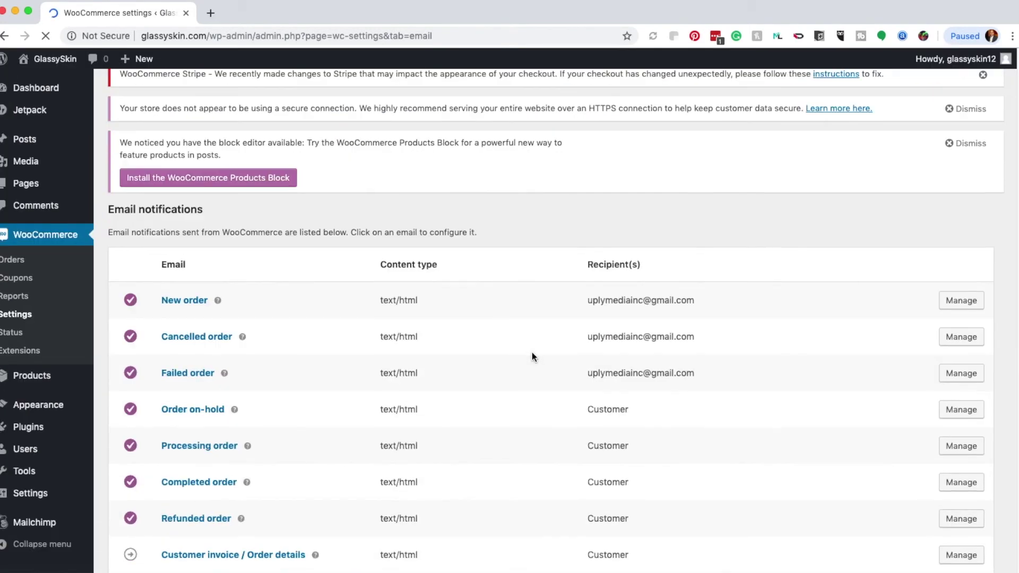
{"action": "scroll", "coordinate": [528, 351], "scroll_direction": "down", "scroll_amount": 3}
{"action": "scroll", "coordinate": [435, 337], "scroll_direction": "up", "scroll_amount": 2}
{"action": "scroll", "coordinate": [309, 315], "scroll_direction": "down", "scroll_amount": 3}
{"action": "scroll", "coordinate": [308, 323], "scroll_direction": "down", "scroll_amount": 5}
Review the Advanced Page setup: Cart, Checkout and My account pages assigned, no terms page, secure checkout off
{"action": "left_click", "coordinate": [561, 110]}
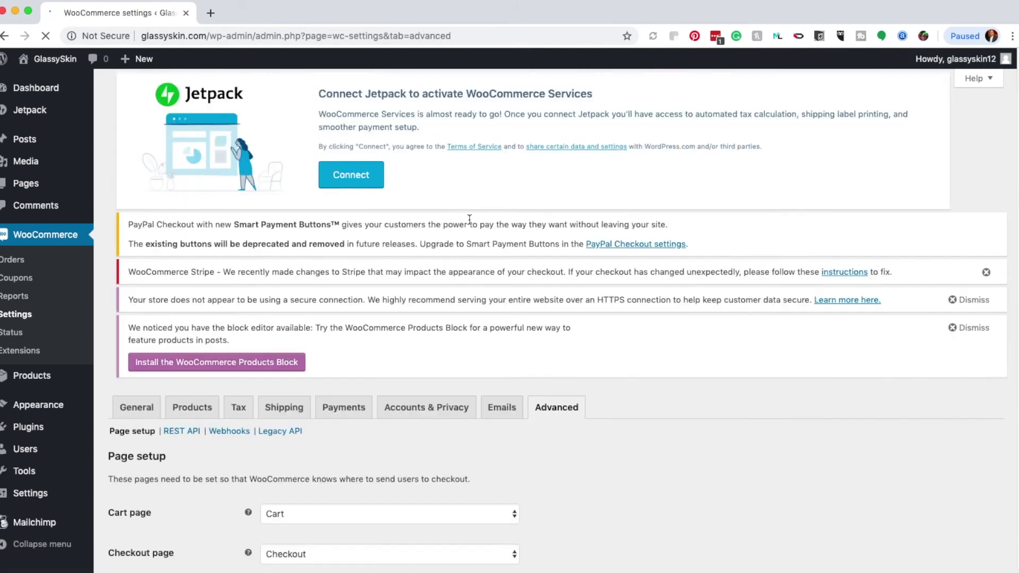
{"action": "scroll", "coordinate": [469, 218], "scroll_direction": "down", "scroll_amount": 5}
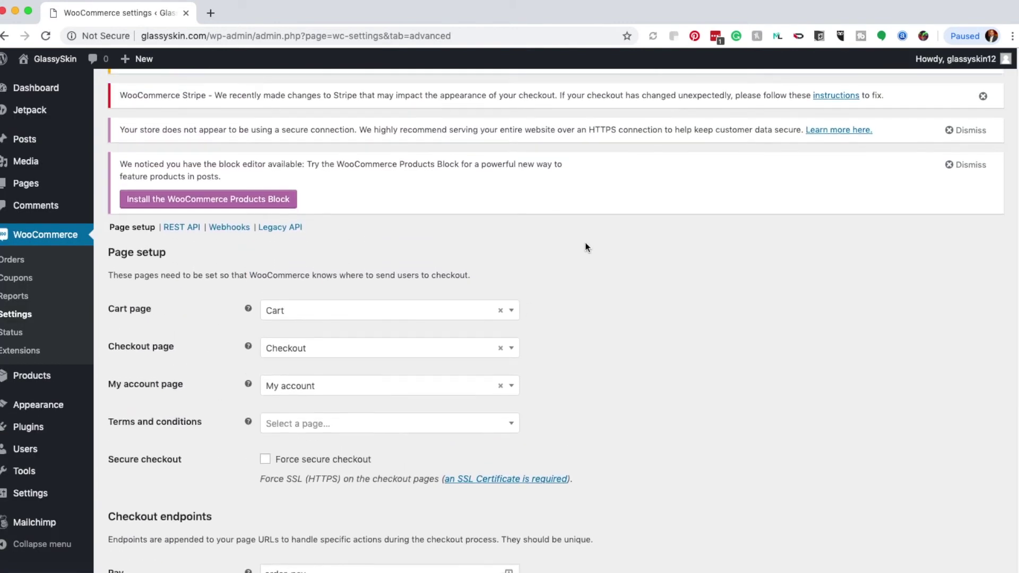
{"action": "scroll", "coordinate": [595, 325], "scroll_direction": "down", "scroll_amount": 3}
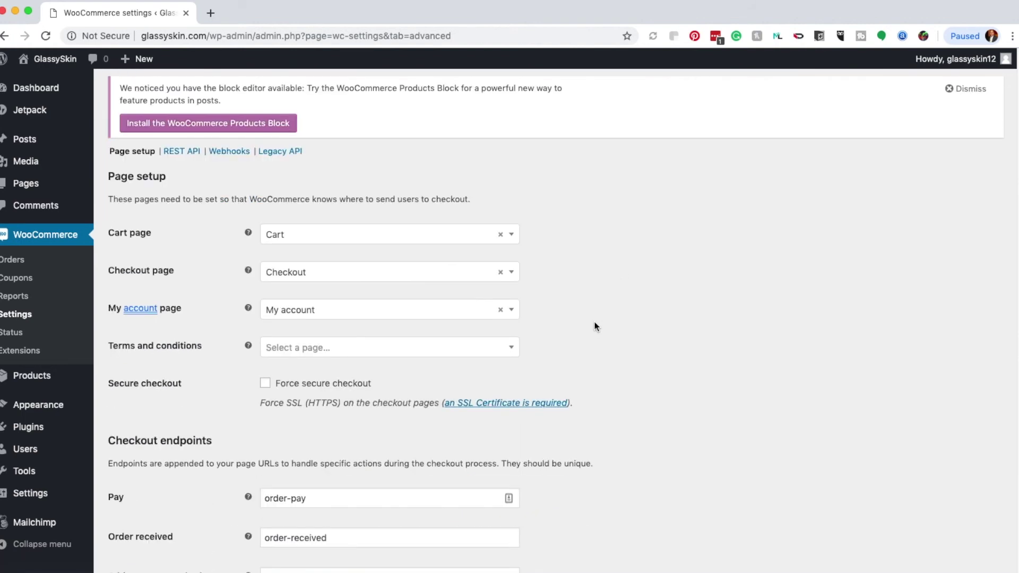
{"action": "scroll", "coordinate": [581, 417], "scroll_direction": "down", "scroll_amount": 1}
{"action": "scroll", "coordinate": [581, 417], "scroll_direction": "down", "scroll_amount": 1}
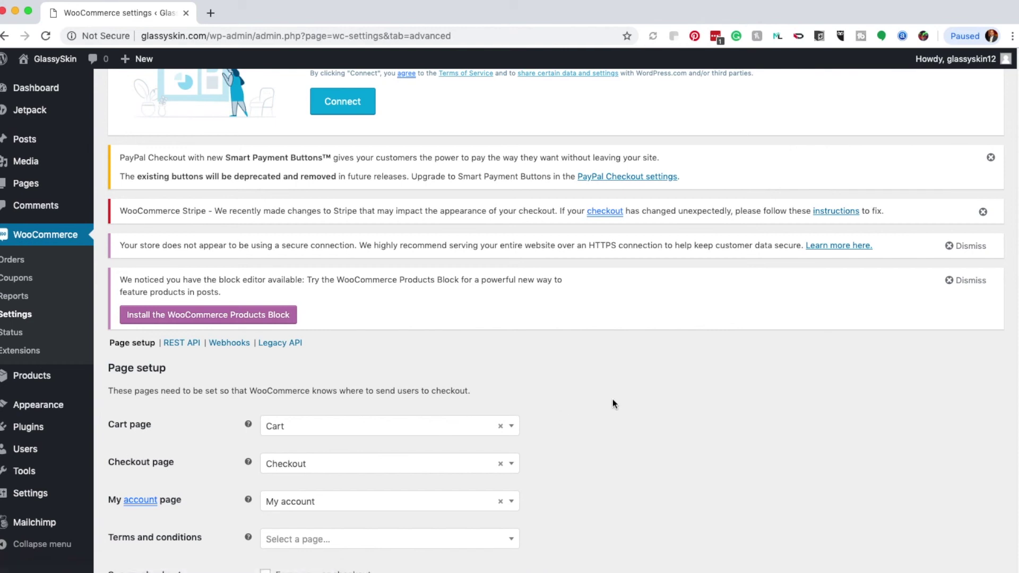
{"action": "scroll", "coordinate": [606, 402], "scroll_direction": "down", "scroll_amount": 2}
{"action": "scroll", "coordinate": [477, 393], "scroll_direction": "up", "scroll_amount": 5}
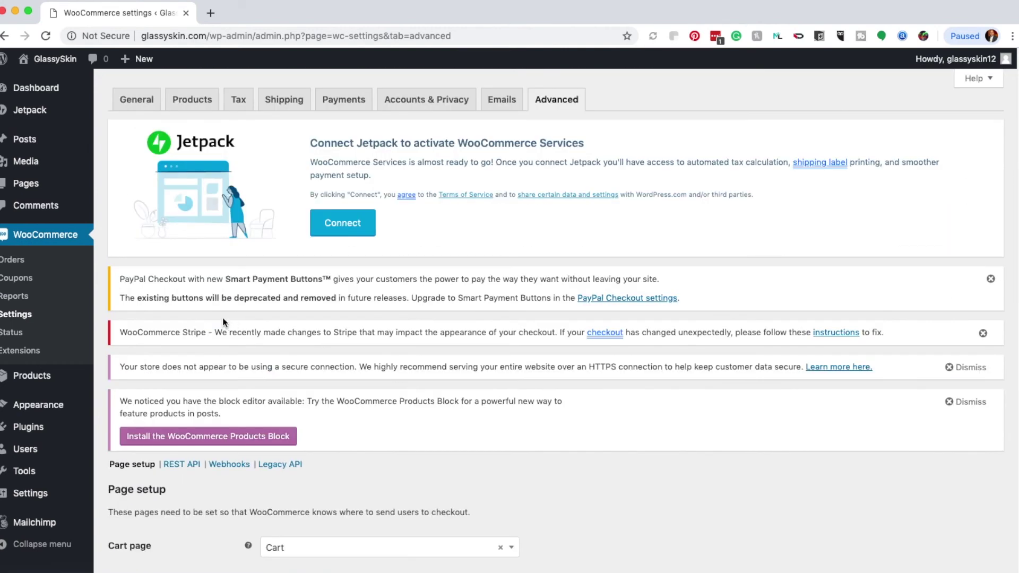